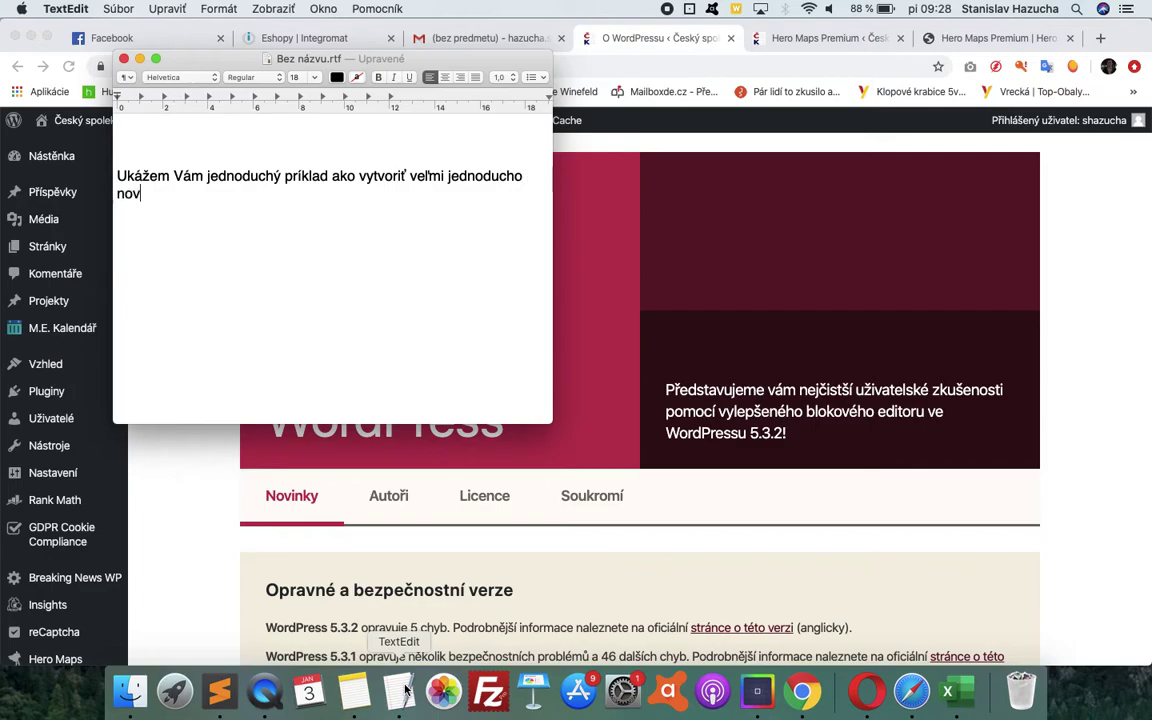
Complete the note's sentence with "novú pod stránku.. (rubriku)" and return to the browser
{"action": "type", "text": "ú pod stránku.. (rubriku"}
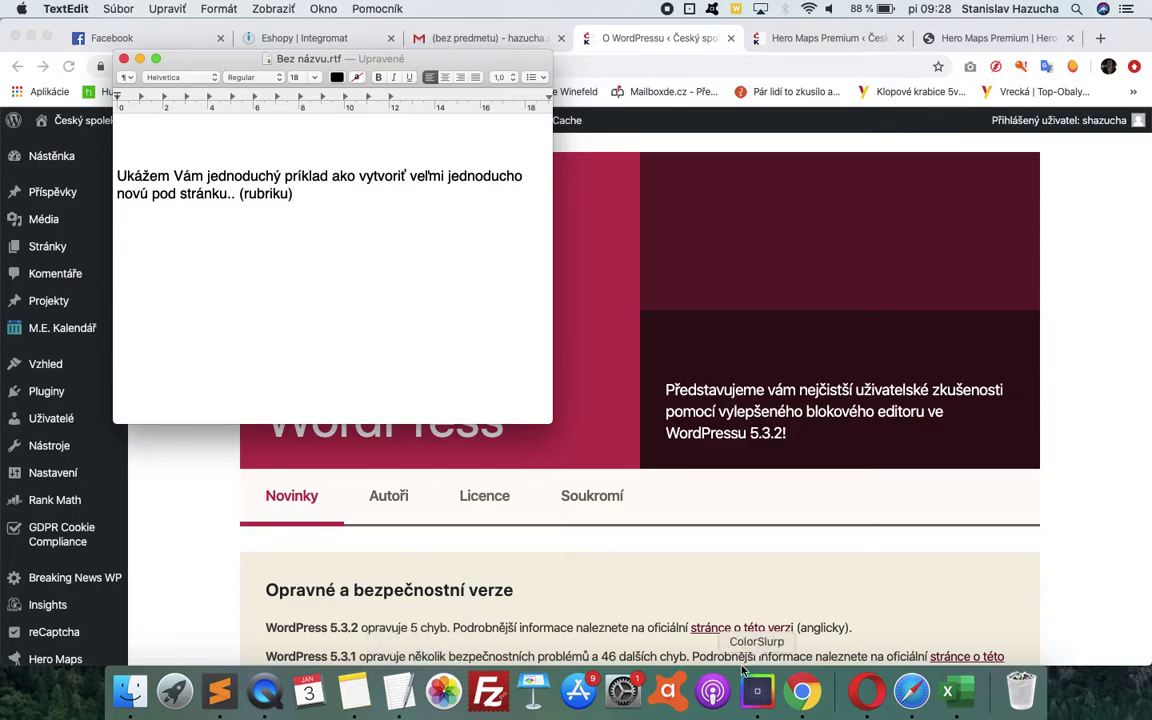
{"action": "left_click", "coordinate": [709, 151]}
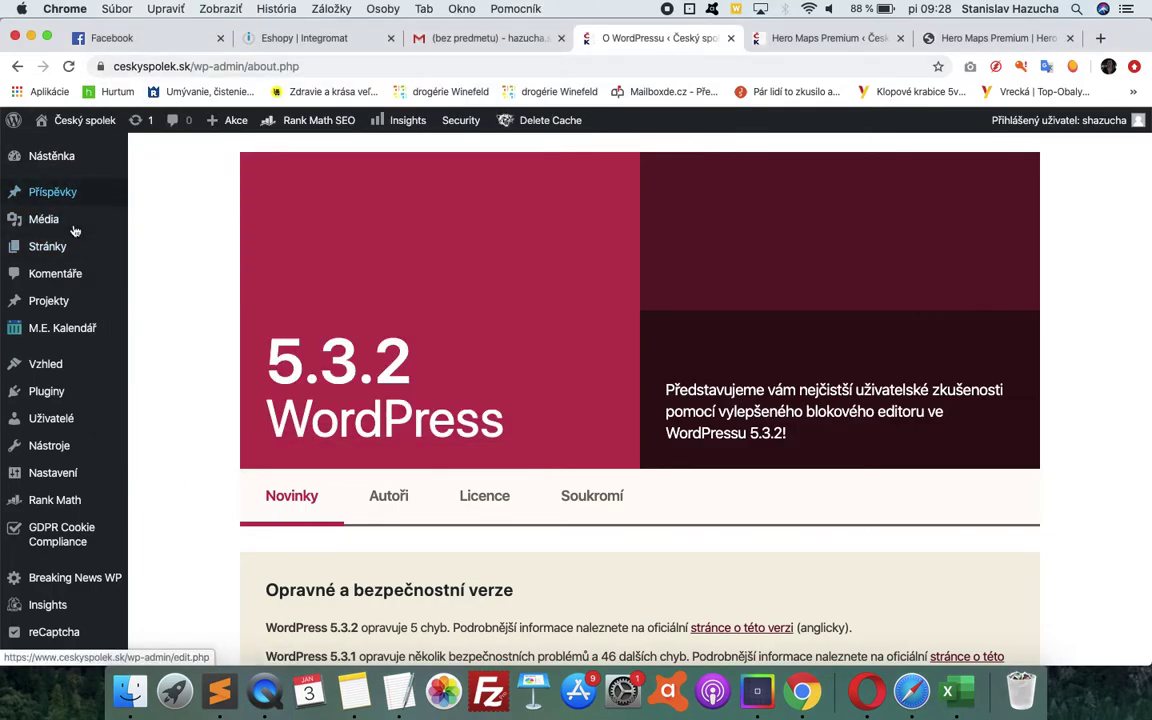
Copy the requested page title "Místa, která mám rád" from the open e-mail in Gmail
{"action": "left_click", "coordinate": [494, 37]}
{"action": "scroll", "coordinate": [434, 380], "scroll_direction": "up", "scroll_amount": 5}
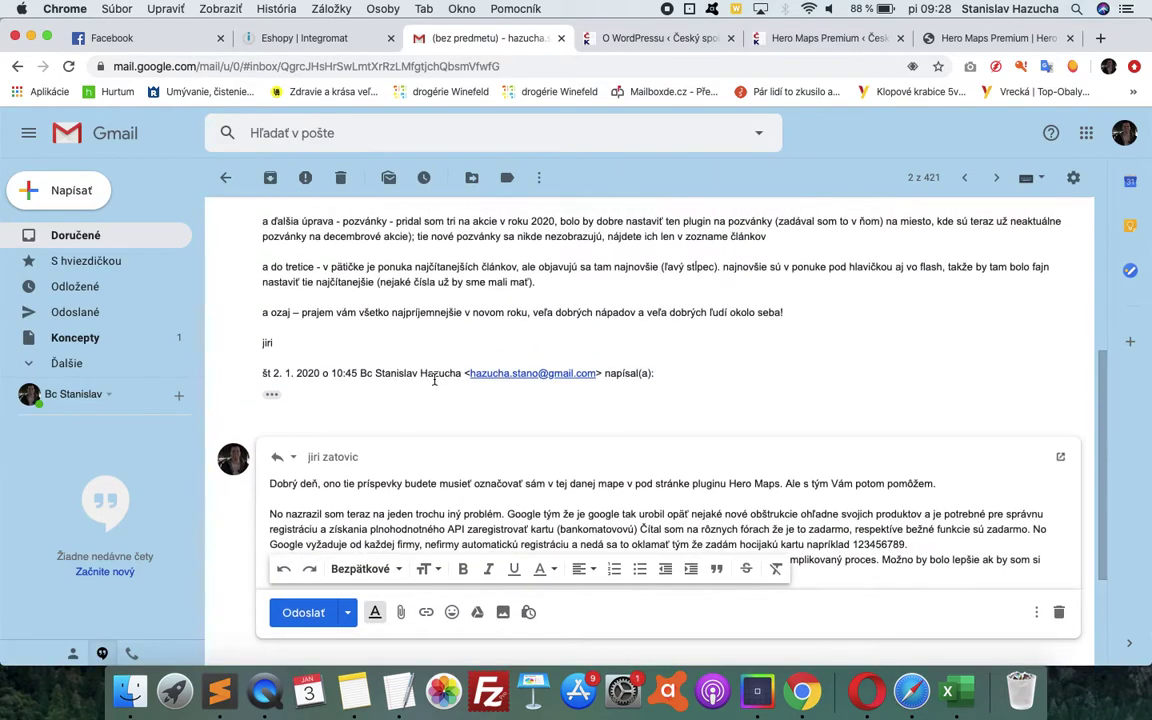
{"action": "scroll", "coordinate": [538, 302], "scroll_direction": "up", "scroll_amount": 3}
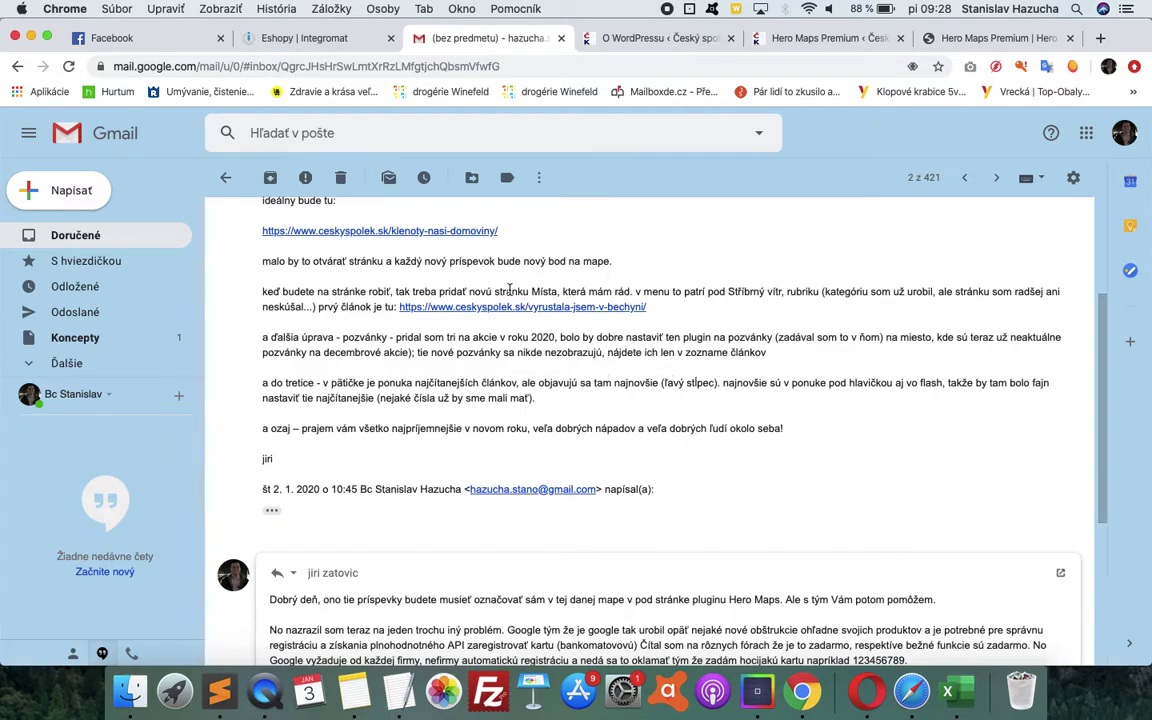
{"action": "left_click_drag", "start_coordinate": [533, 291], "coordinate": [629, 285]}
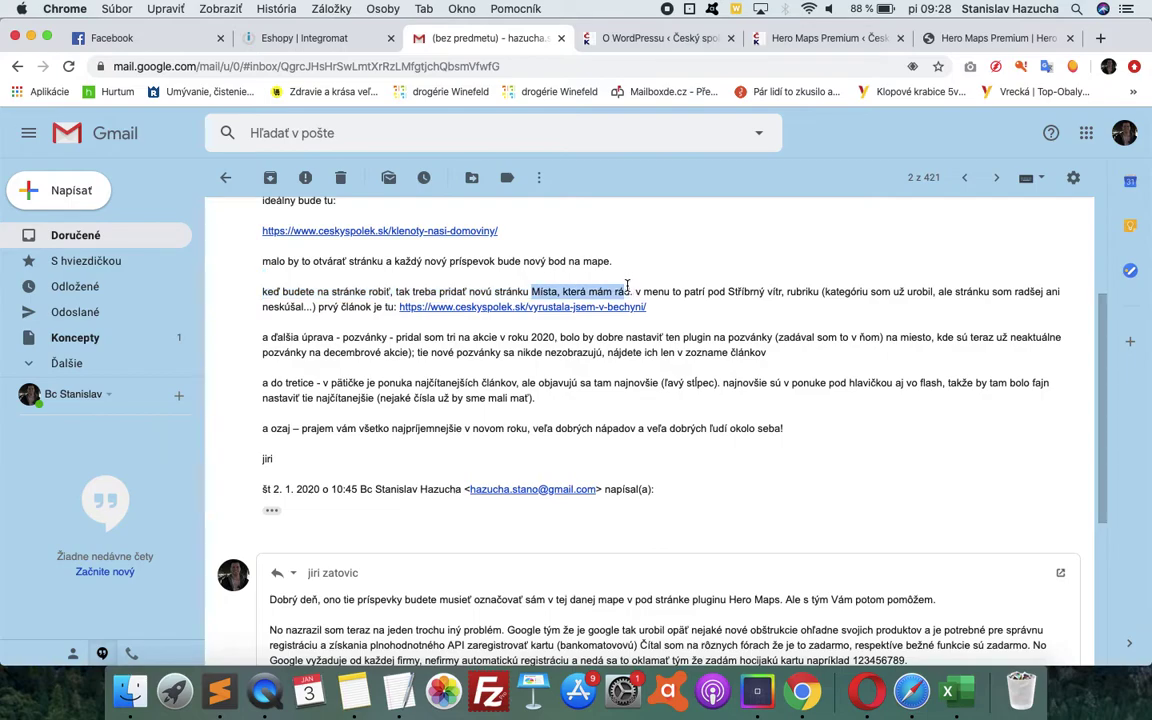
{"action": "left_click", "coordinate": [545, 285]}
{"action": "left_click_drag", "start_coordinate": [533, 291], "coordinate": [634, 290]}
Create a new WordPress page titled "Místa, která mám rád" and switch it to the Divi Editor
{"action": "left_click", "coordinate": [660, 38]}
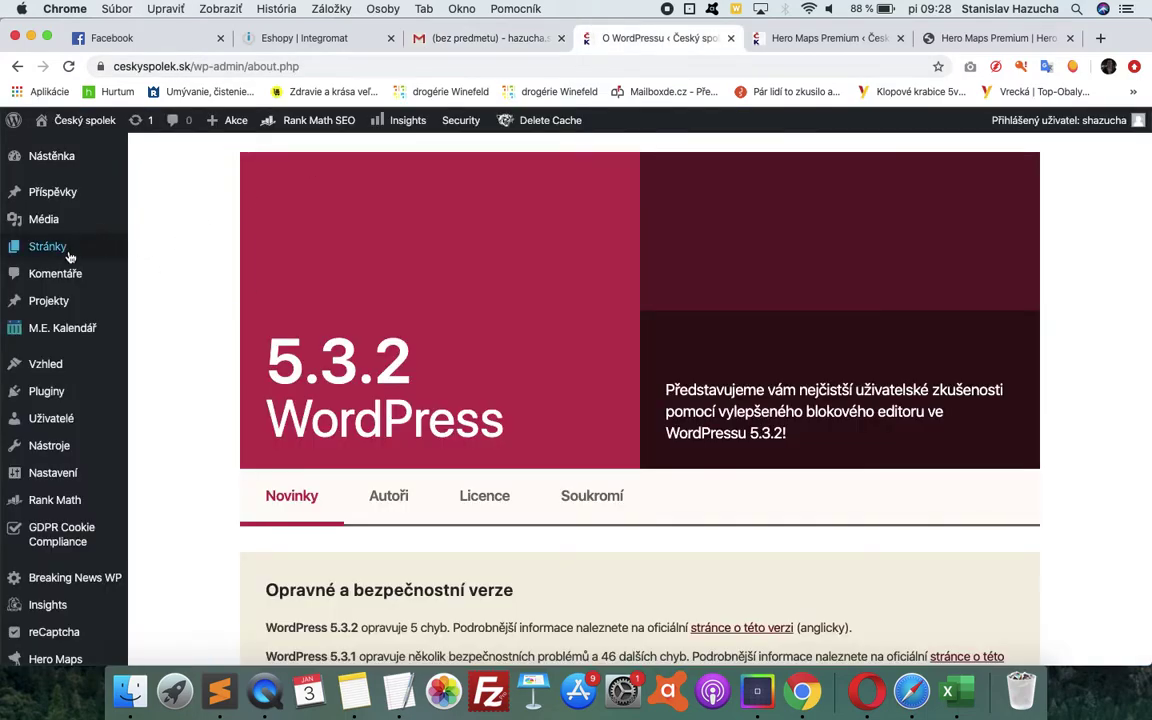
{"action": "mouse_move", "coordinate": [62, 240]}
{"action": "left_click", "coordinate": [167, 272]}
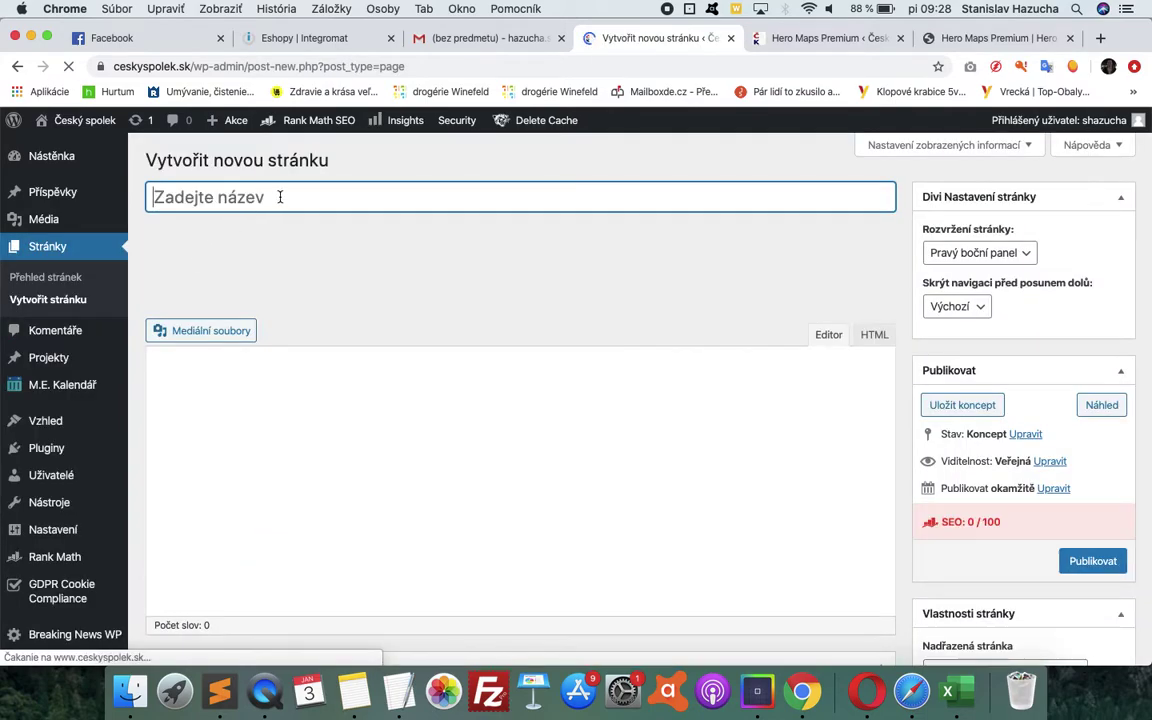
{"action": "type", "text": "Místa, která mám rád"}
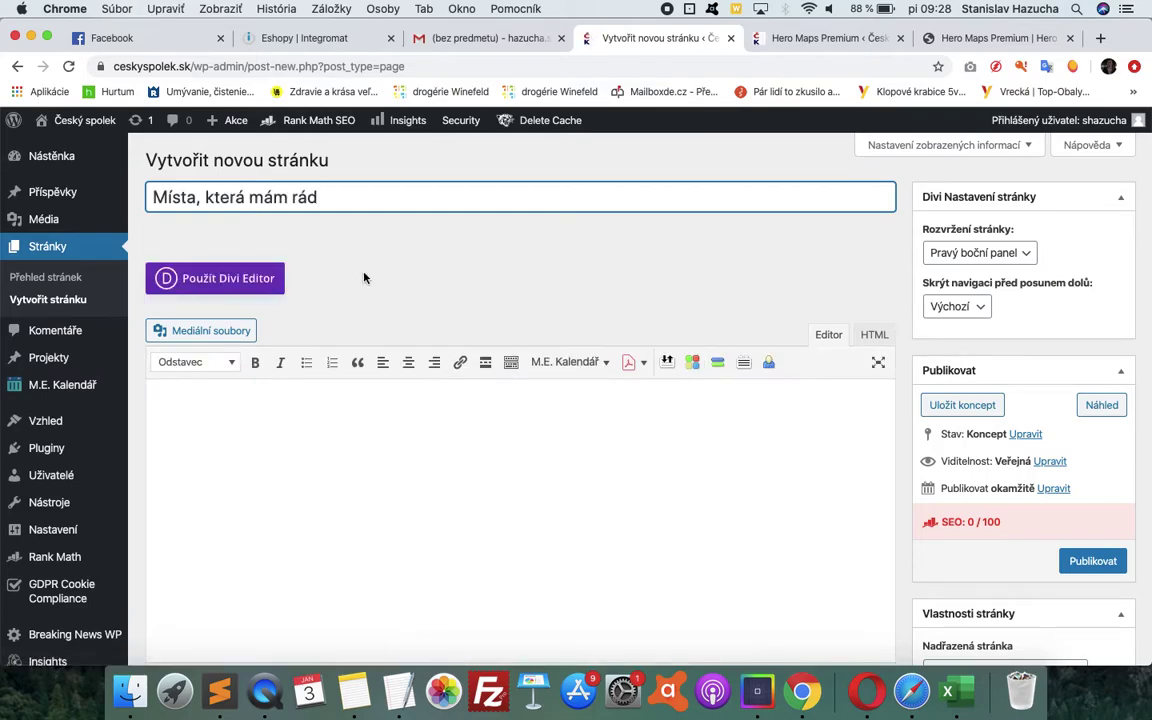
{"action": "left_click", "coordinate": [244, 290]}
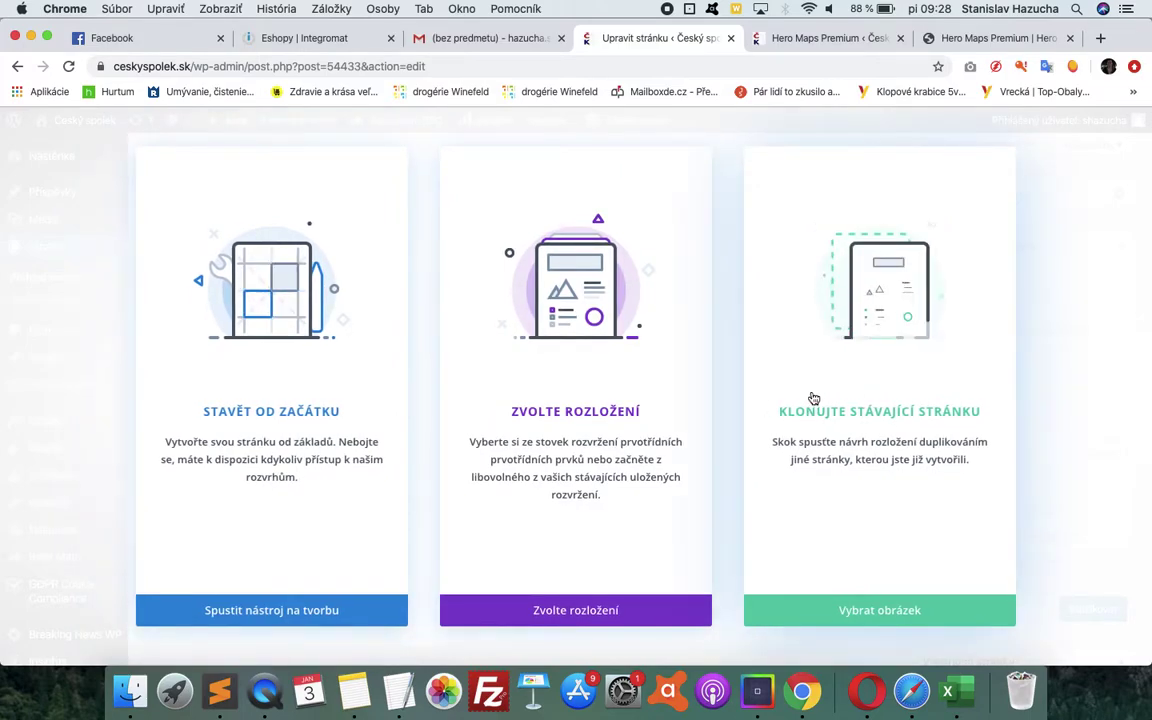
Replace the TextEdit note with "Teraz budem vlastne kopírovať stránku ktorá už je vytvorená, napríklad “Časopis”"
{"action": "left_click", "coordinate": [398, 690]}
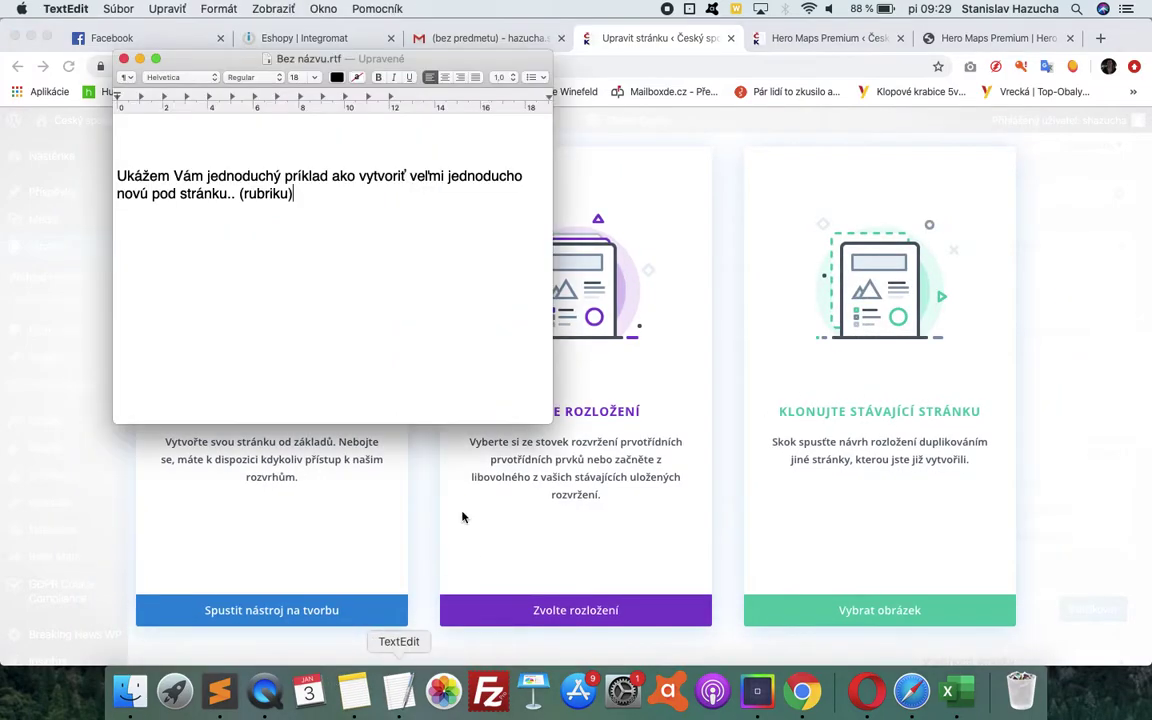
{"action": "key", "text": "super+a"}
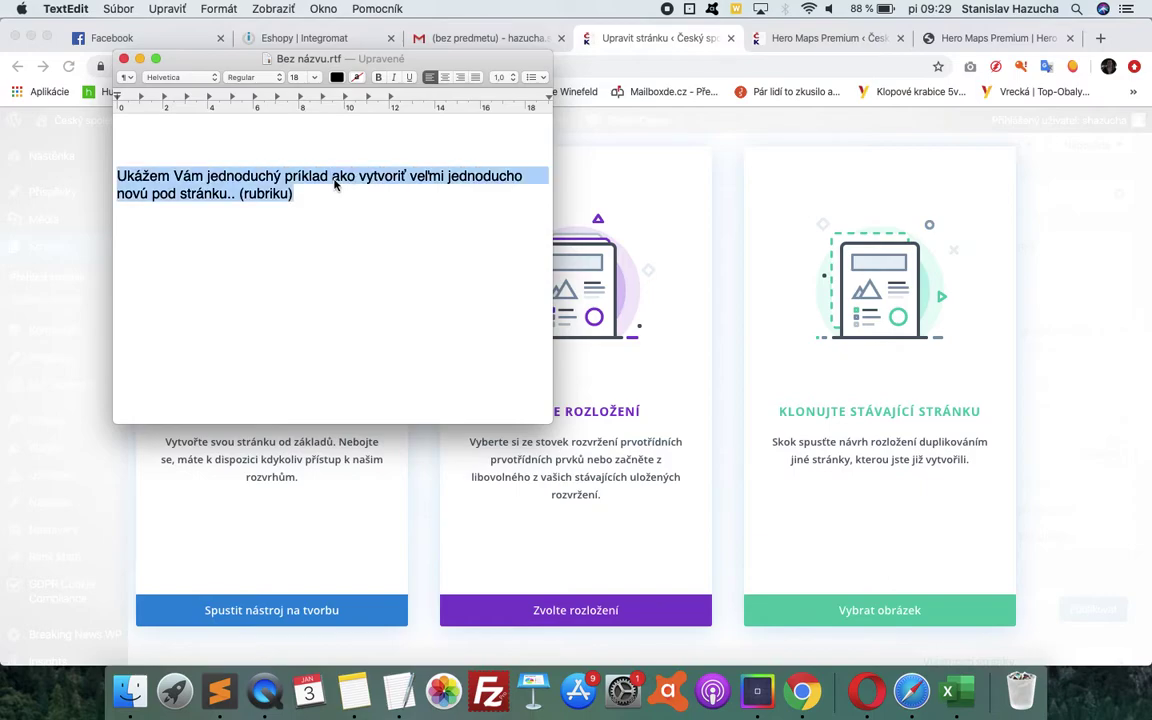
{"action": "type", "text": "Teraz budem vlastne kopírovať stránku ktorá už je "}
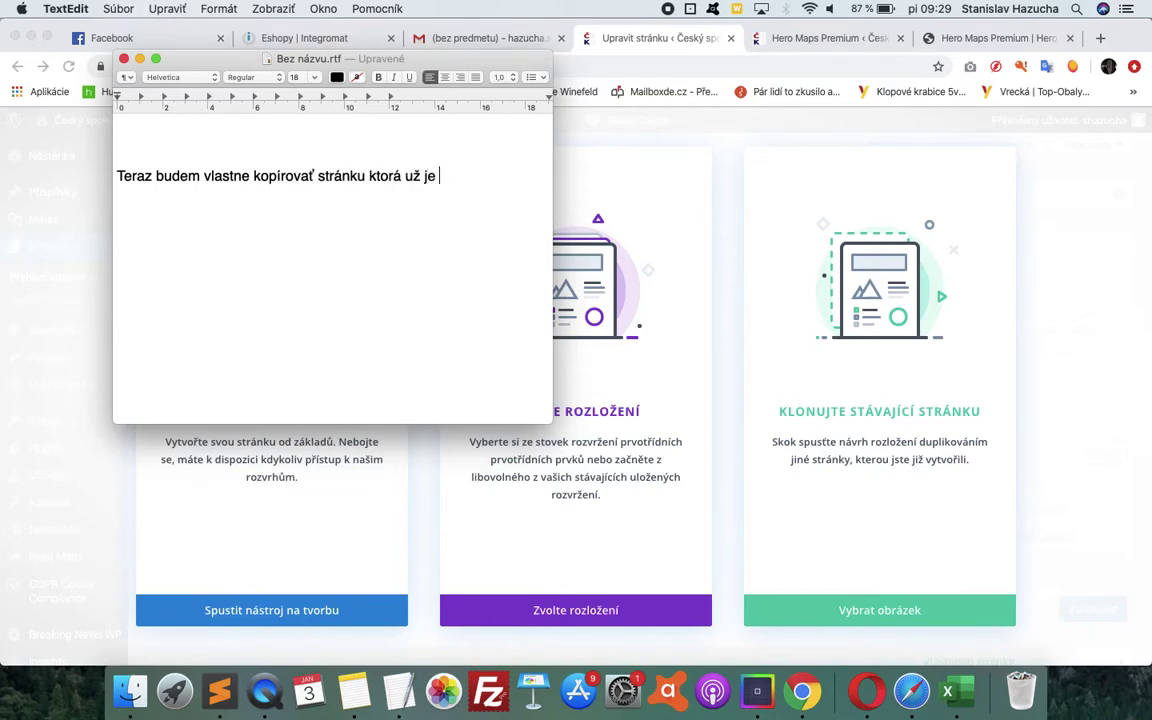
{"action": "type", "text": "vytvorená, napríklad "}
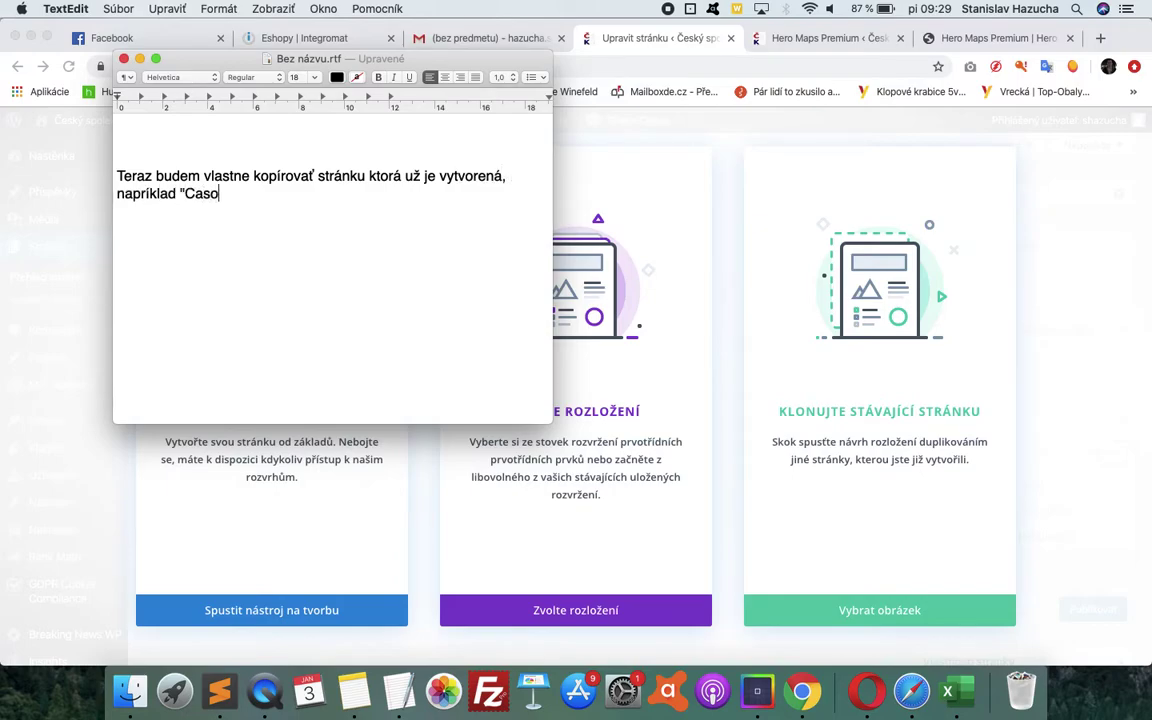
{"action": "type", "text": "“Časopis”"}
Back in the browser, clone the existing page "Časopis" as the new page's layout, searching for it by name
{"action": "left_click", "coordinate": [905, 245]}
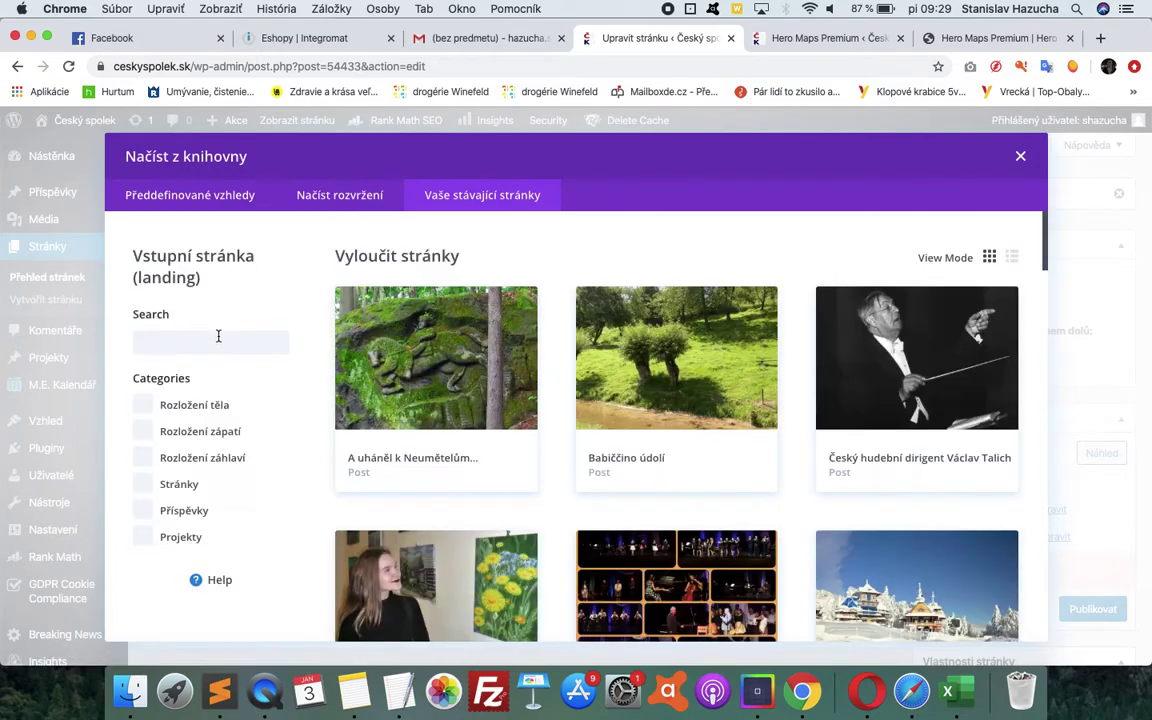
{"action": "left_click", "coordinate": [216, 340]}
{"action": "type", "text": "c"}
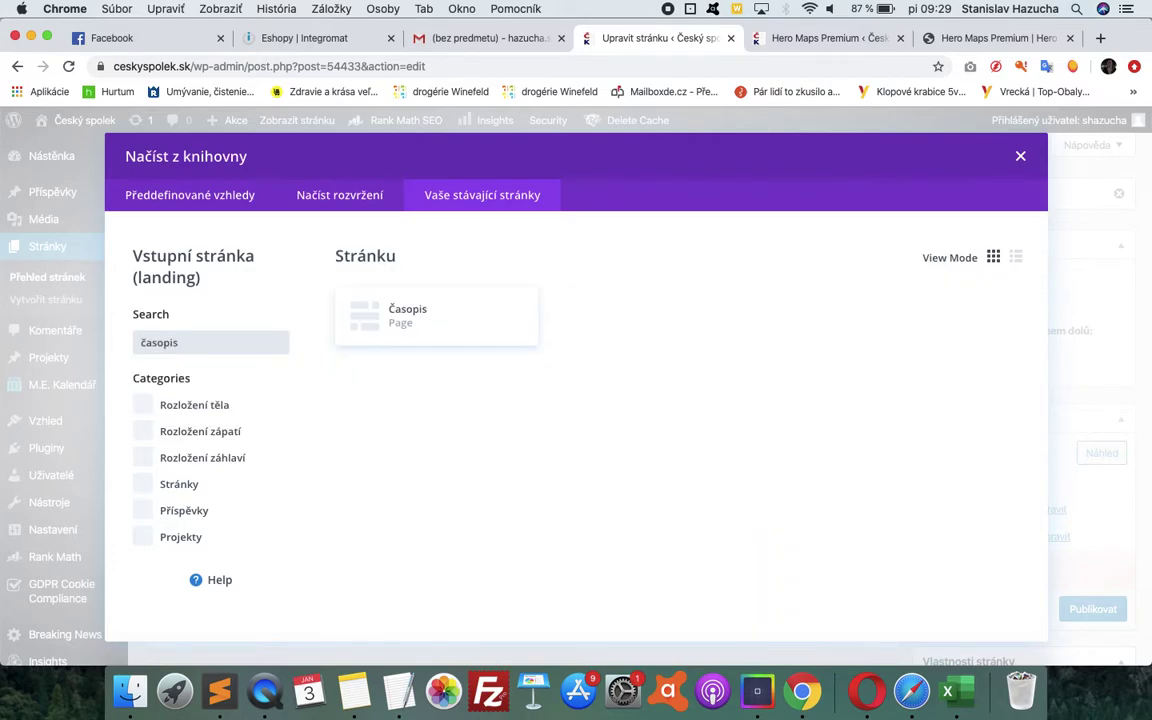
{"action": "left_click", "coordinate": [421, 331]}
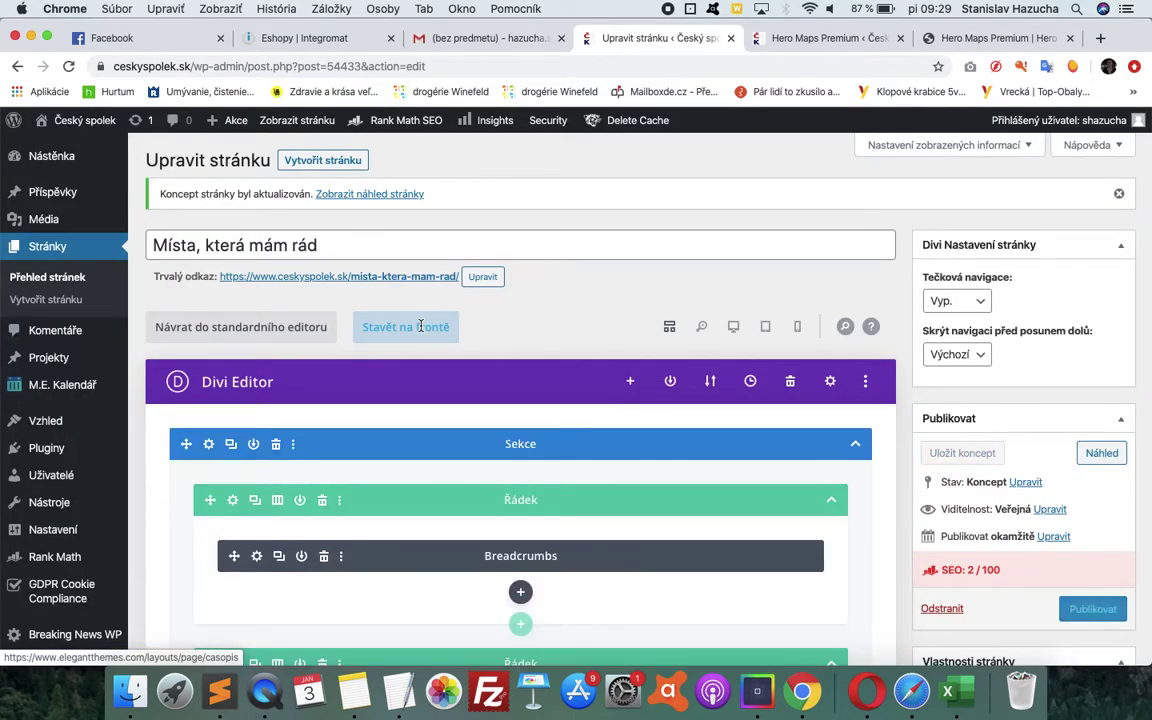
{"action": "scroll", "coordinate": [625, 308], "scroll_direction": "down", "scroll_amount": 1}
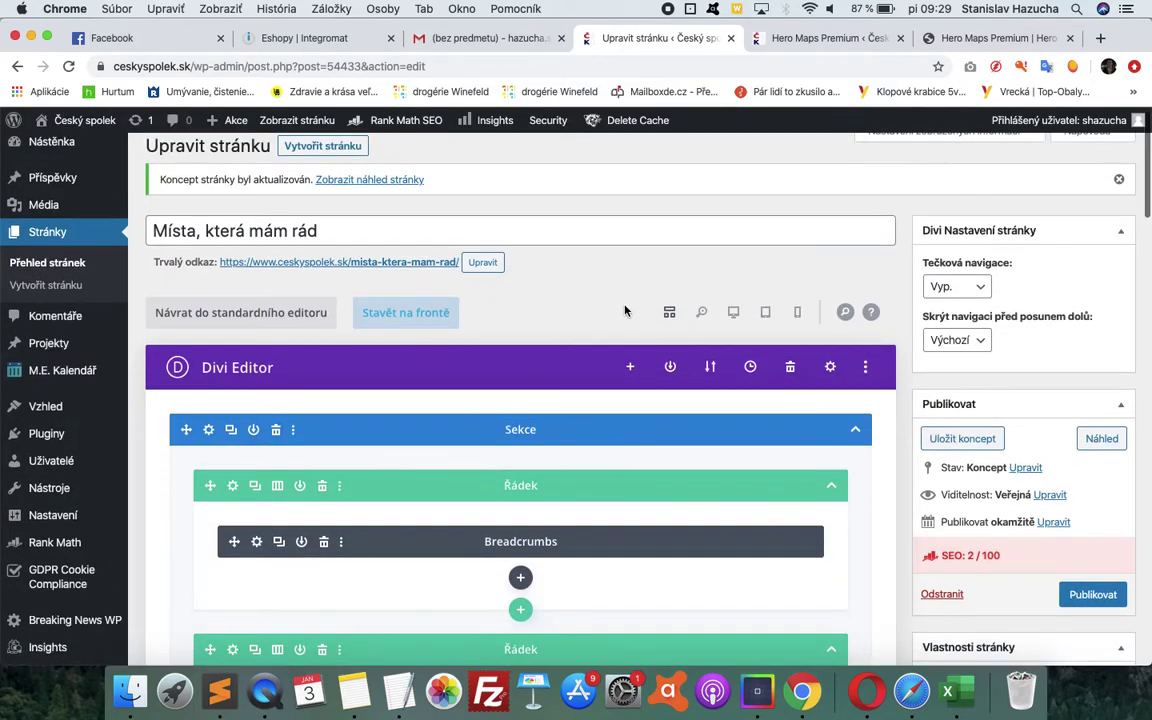
{"action": "scroll", "coordinate": [625, 310], "scroll_direction": "down", "scroll_amount": 1}
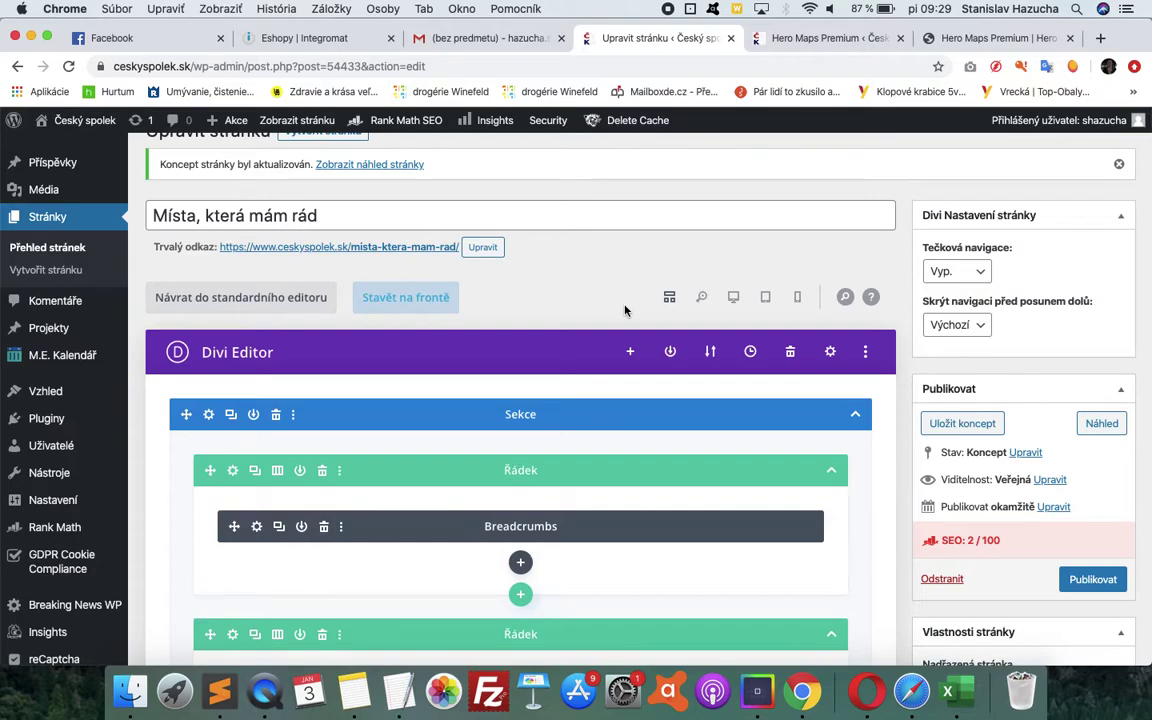
{"action": "scroll", "coordinate": [625, 310], "scroll_direction": "down", "scroll_amount": 10}
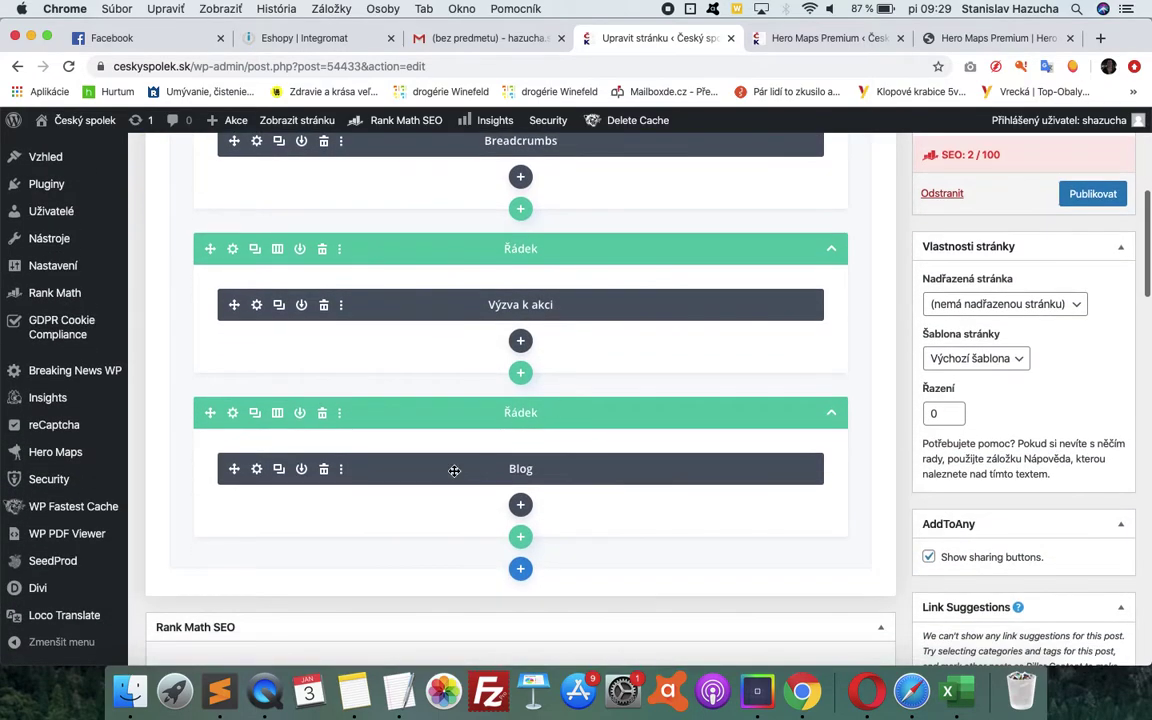
Replace the TextEdit note with "Prakticky sa zmení len modul blog, respektive sa len označí aby sa v module Blog ukazovali rubriky které jste vytvoril"
{"action": "left_click", "coordinate": [398, 690]}
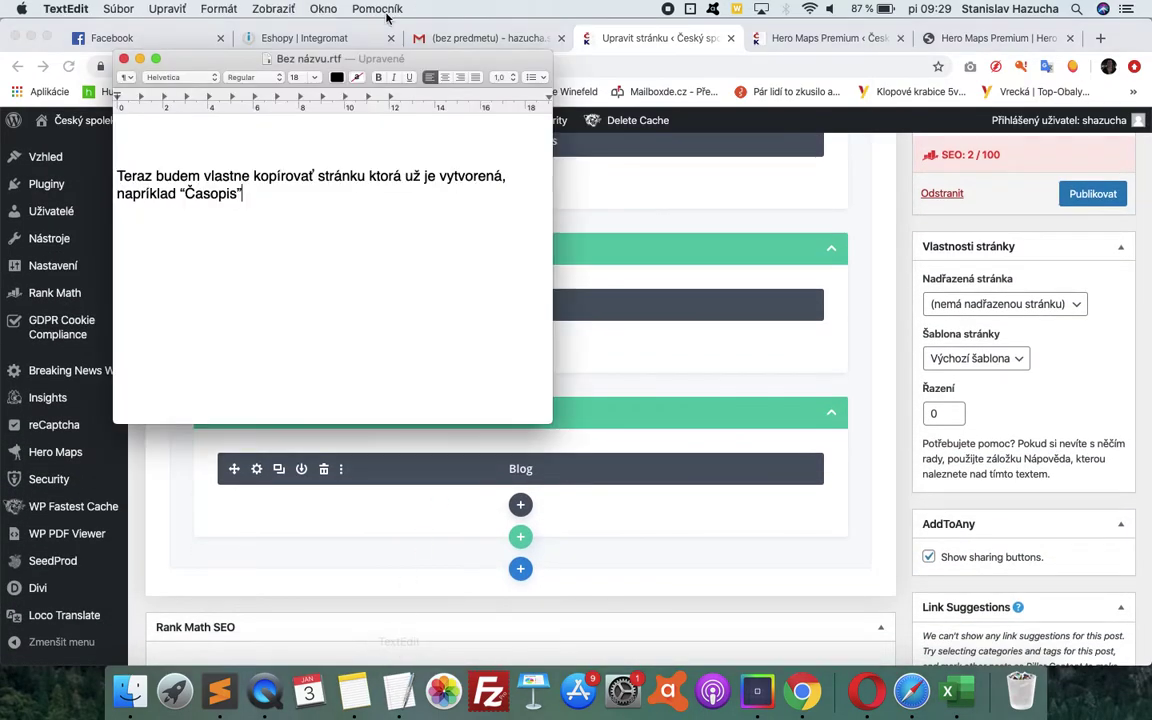
{"action": "triple_click", "coordinate": [340, 176]}
{"action": "type", "text": "Prakticky sa zmení len "}
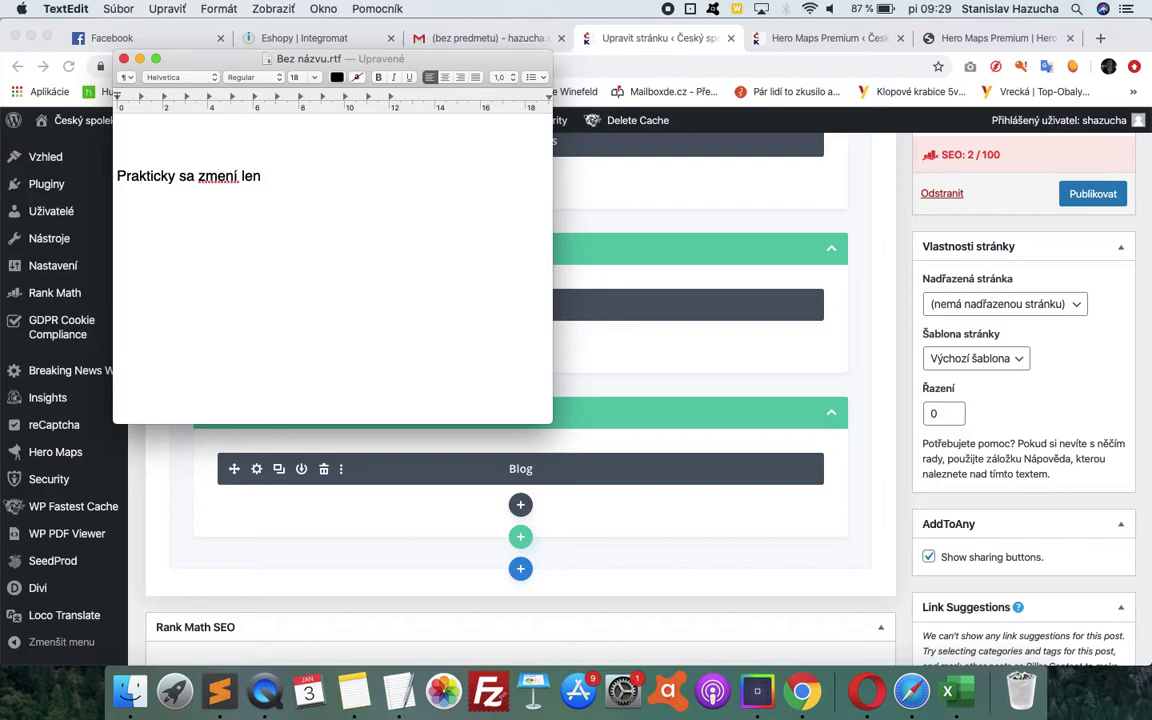
{"action": "type", "text": "modul blog, respektíve"}
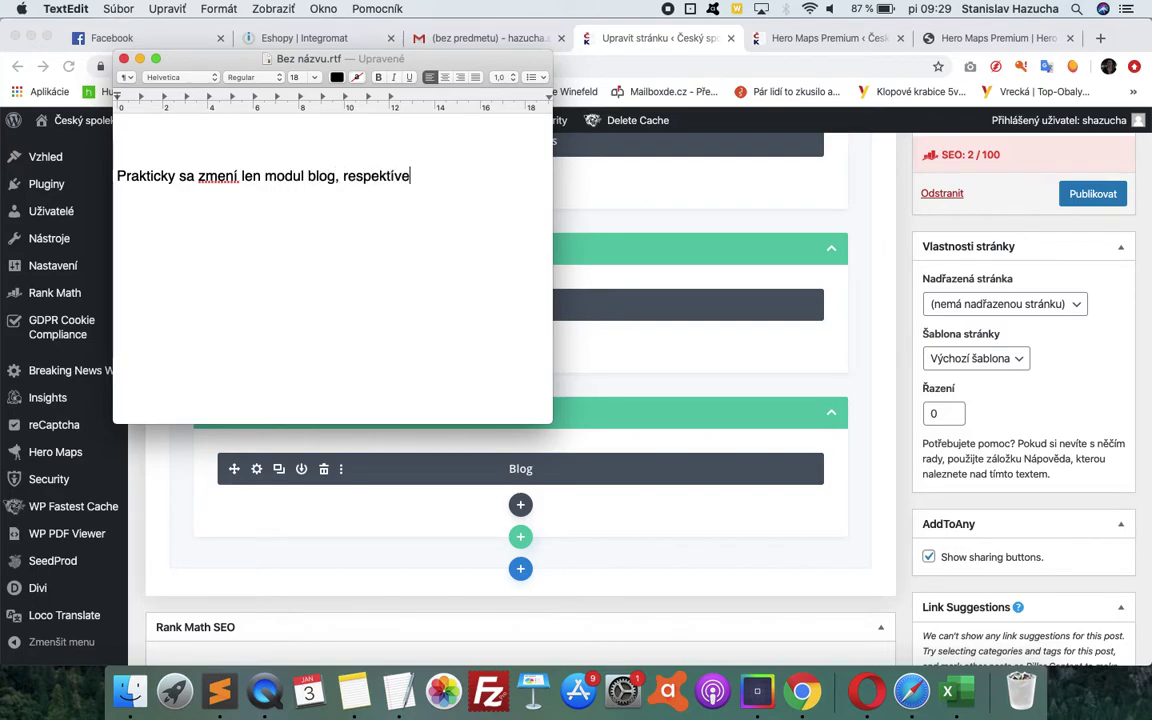
{"action": "key", "text": "BackSpace"}
{"action": "key", "text": "BackSpace"}
{"action": "key", "text": "BackSpace"}
{"action": "type", "text": "ive sa len "}
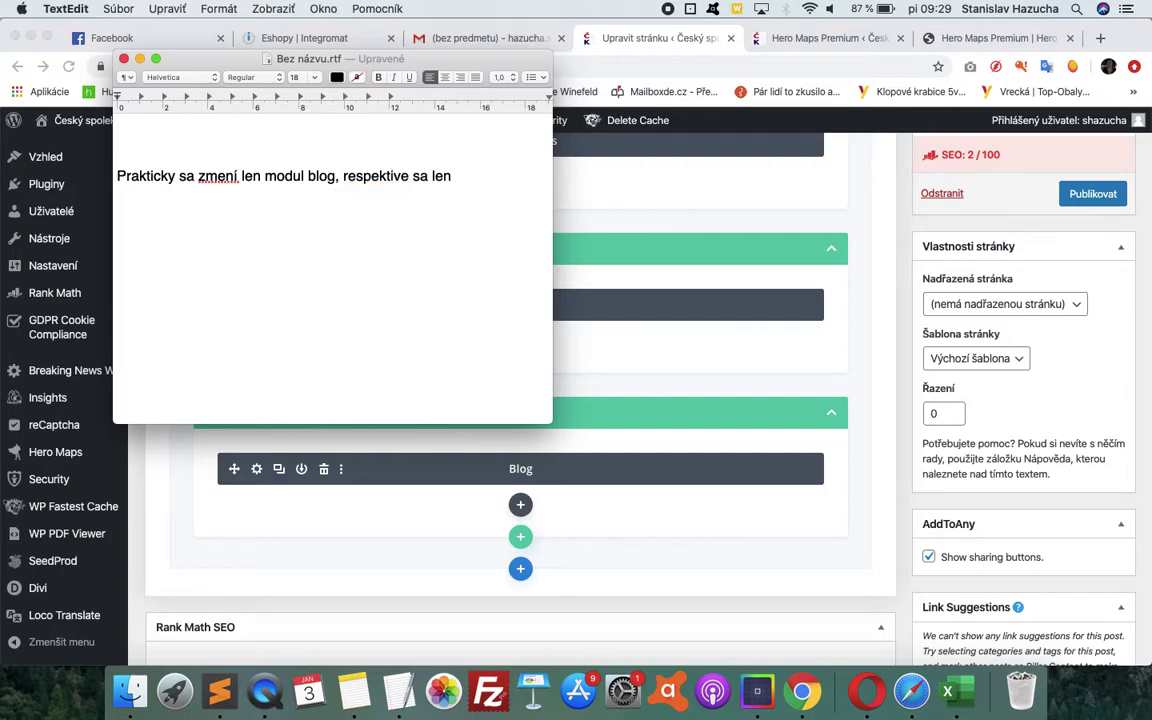
{"action": "type", "text": "označí aby sa"}
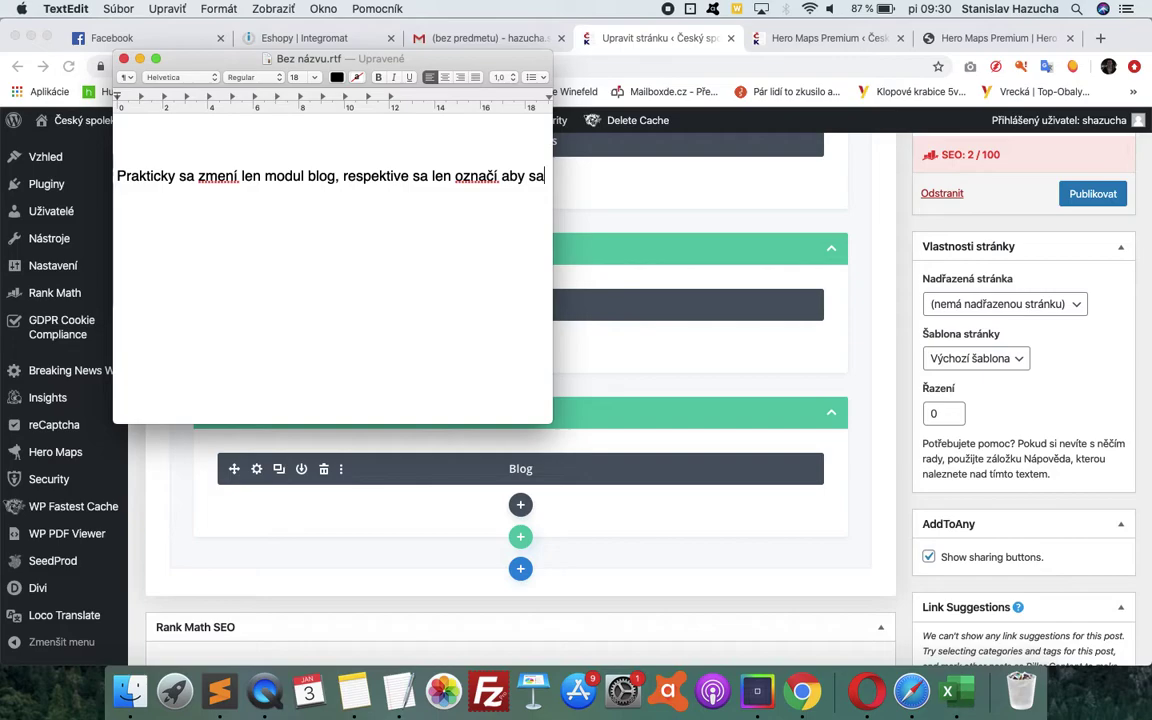
{"action": "type", "text": " v module Blog ukazoval"}
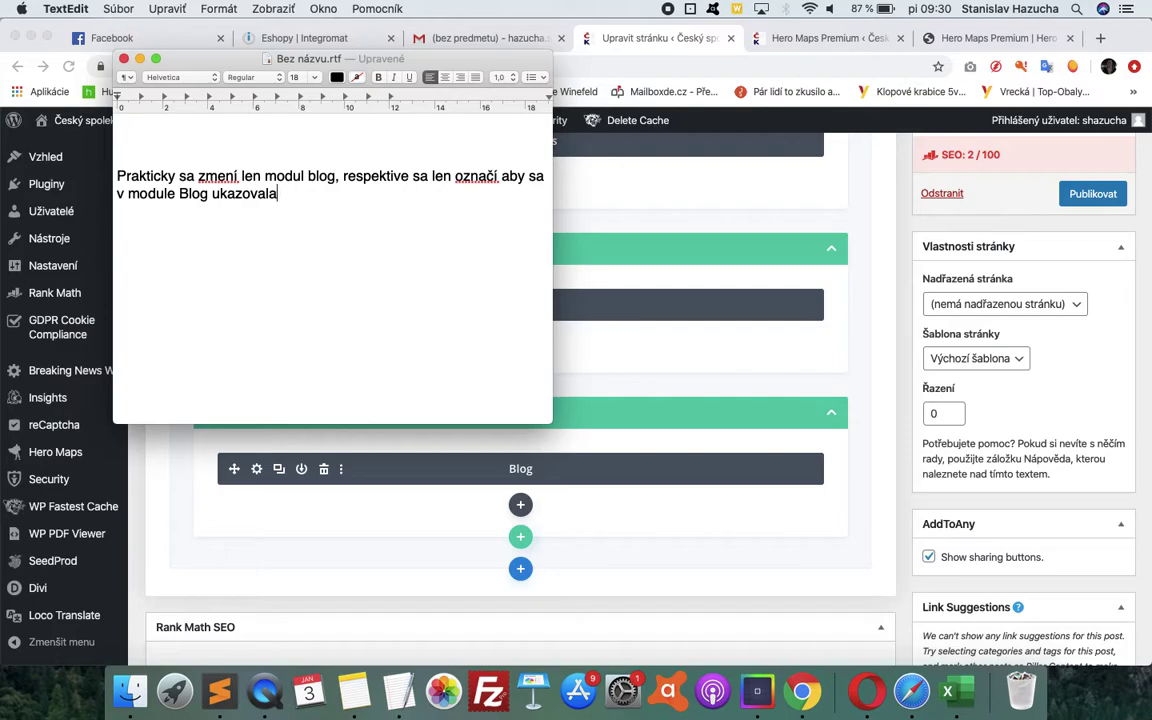
{"action": "type", "text": "i rubriky které jste "}
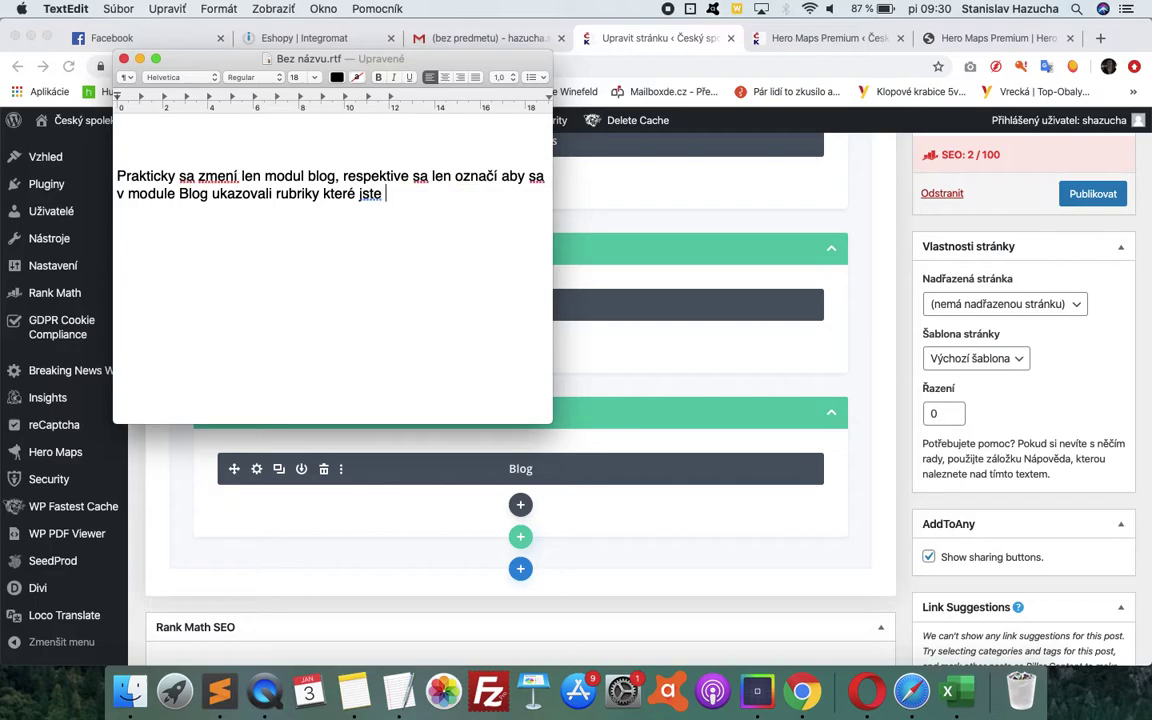
{"action": "type", "text": "vytvoril"}
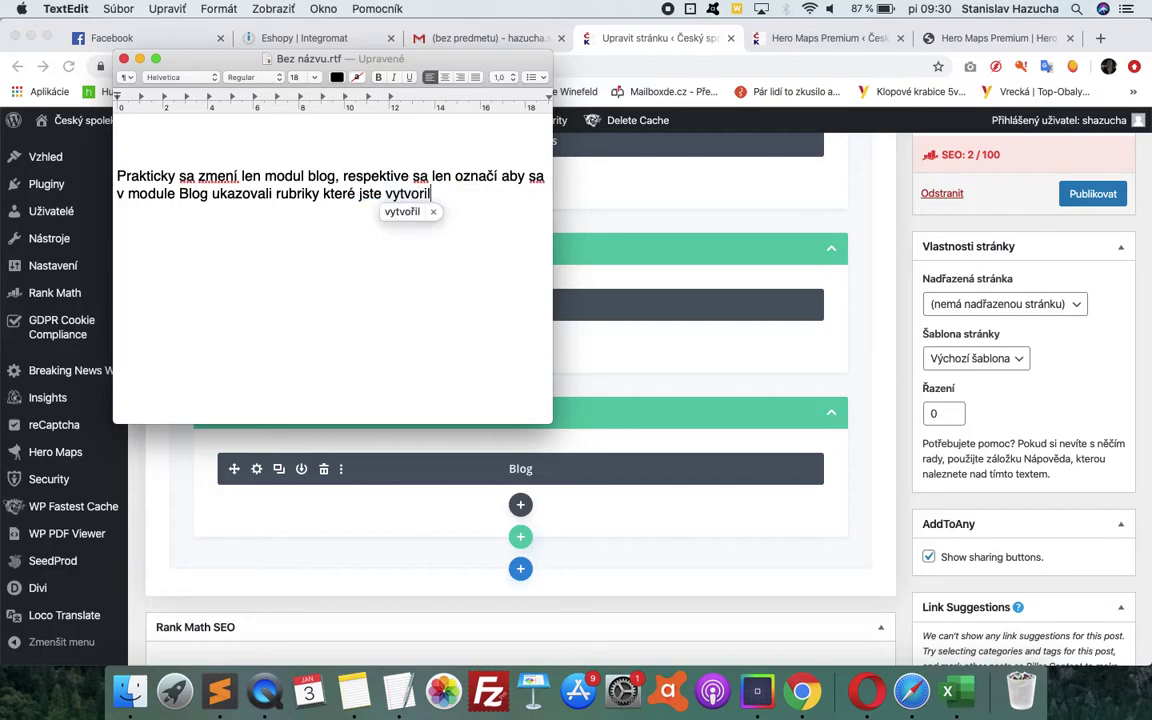
In the browser, open the cloned page's Blog module settings and deselect both "Stříbrný vítr" categories
{"action": "left_click", "coordinate": [640, 225]}
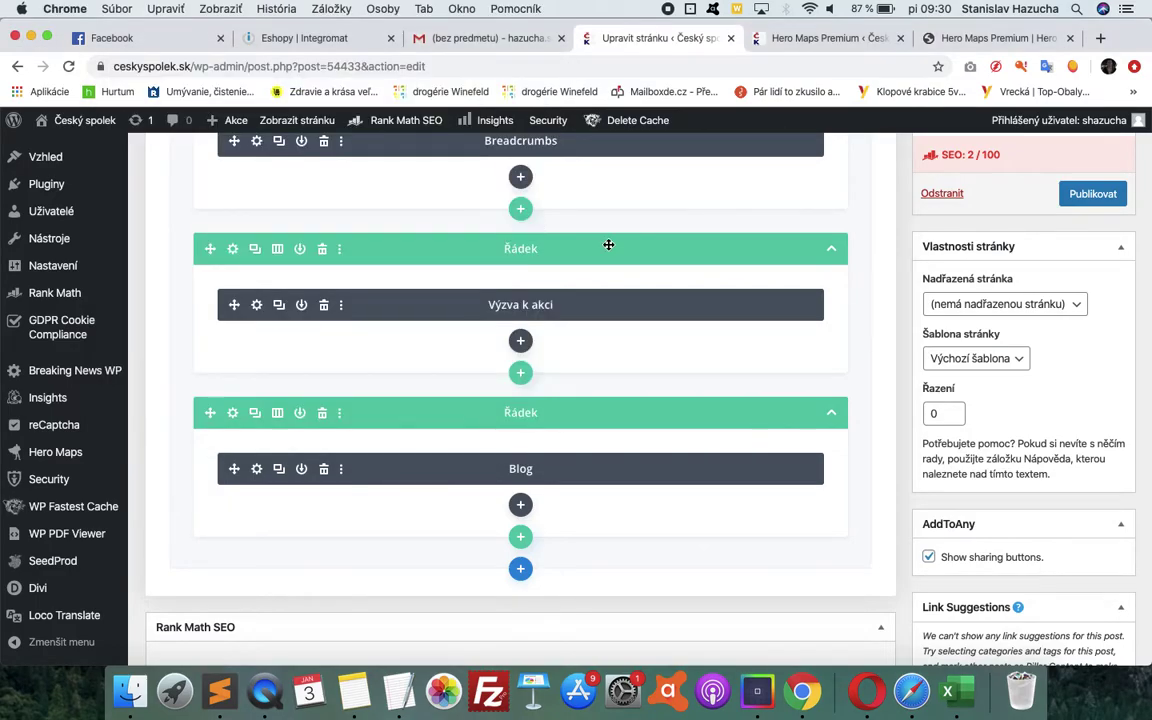
{"action": "left_click", "coordinate": [444, 469]}
{"action": "scroll", "coordinate": [620, 368], "scroll_direction": "down", "scroll_amount": 5}
{"action": "scroll", "coordinate": [620, 368], "scroll_direction": "down", "scroll_amount": 15}
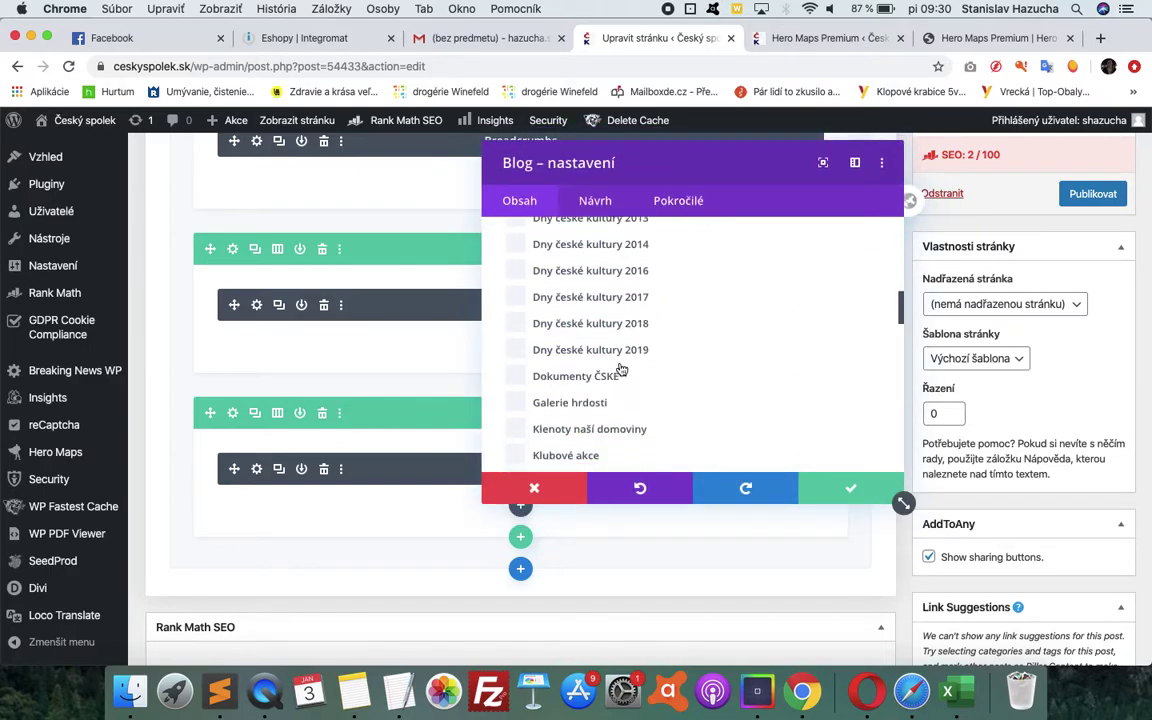
{"action": "scroll", "coordinate": [620, 368], "scroll_direction": "down", "scroll_amount": 3}
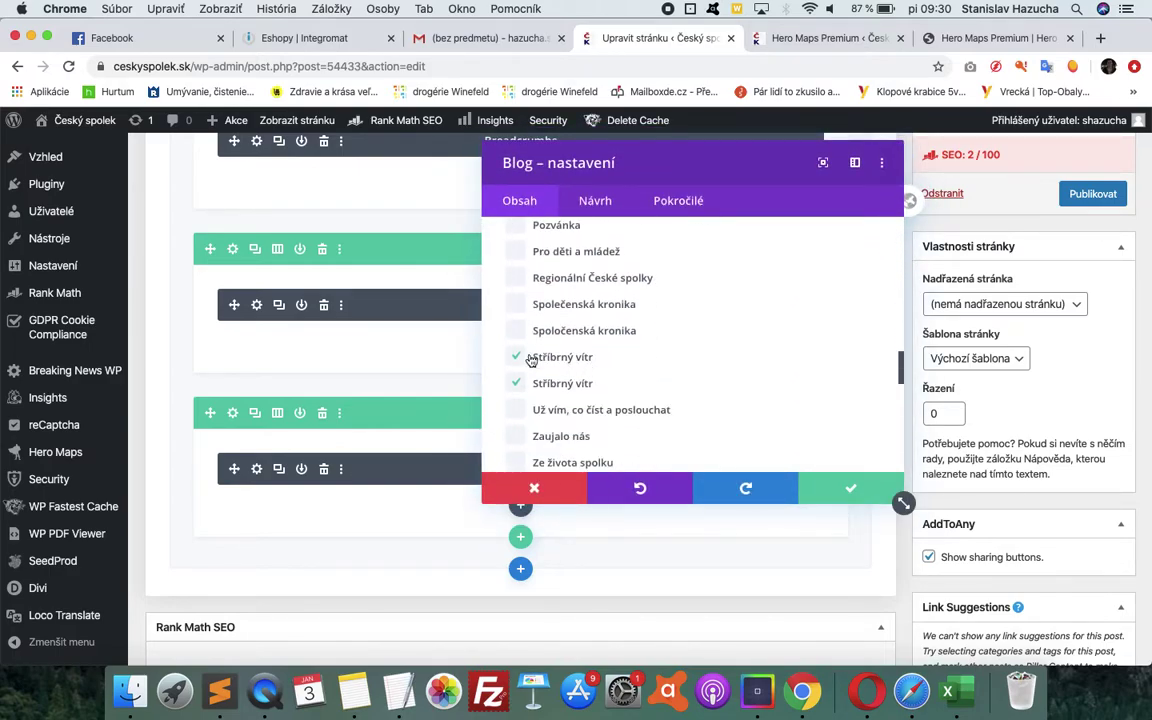
{"action": "scroll", "coordinate": [668, 398], "scroll_direction": "down", "scroll_amount": 3}
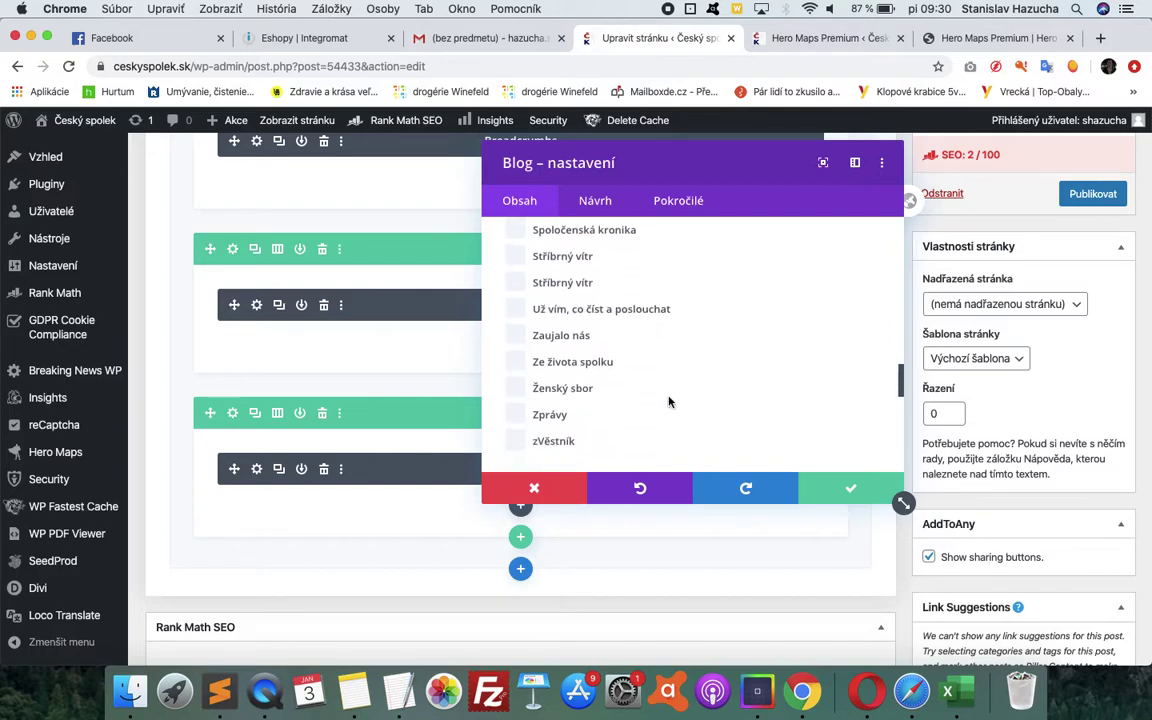
{"action": "scroll", "coordinate": [654, 366], "scroll_direction": "up", "scroll_amount": 2}
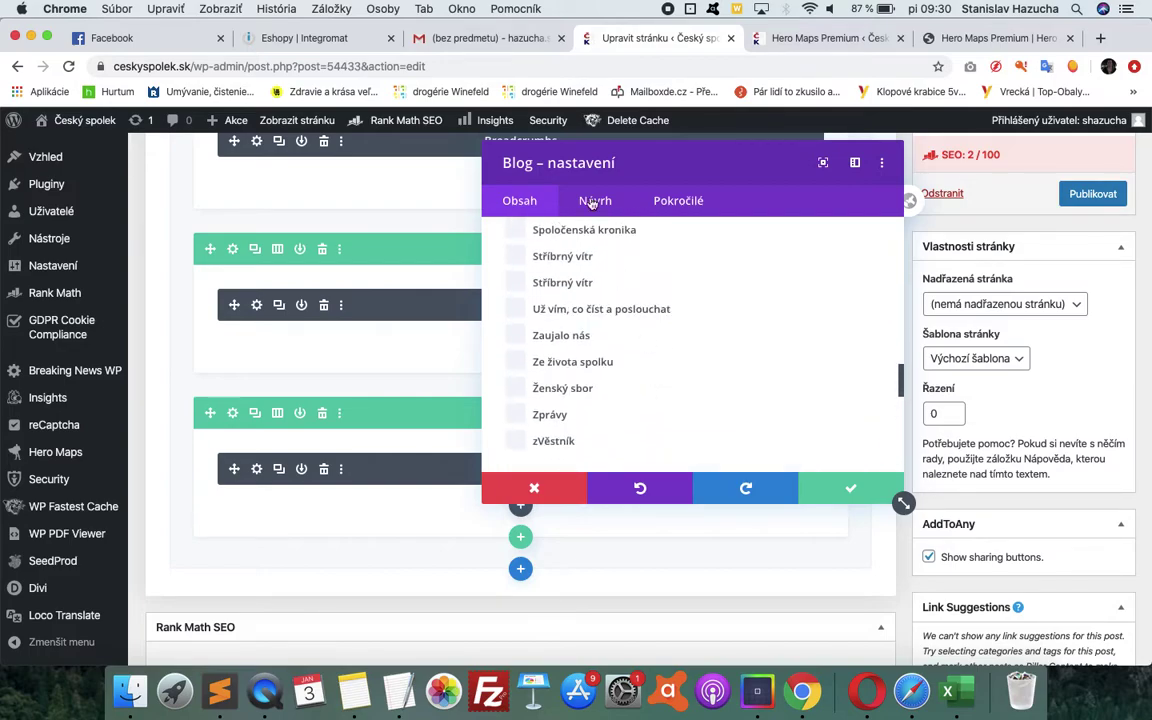
Check the requested name in the Gmail message, then select the category "Místa, která mám rád" in the Blog module and save its settings
{"action": "left_click", "coordinate": [470, 38]}
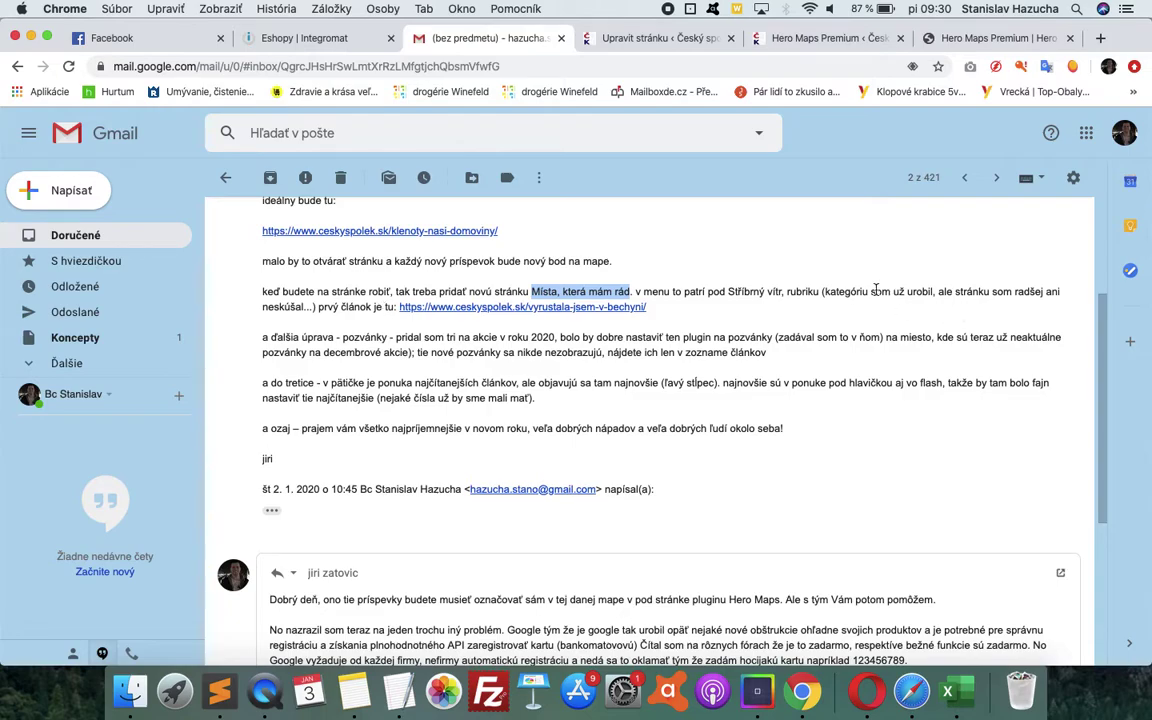
{"action": "left_click", "coordinate": [660, 38]}
{"action": "scroll", "coordinate": [600, 380], "scroll_direction": "up", "scroll_amount": 2}
{"action": "scroll", "coordinate": [606, 387], "scroll_direction": "up", "scroll_amount": 5}
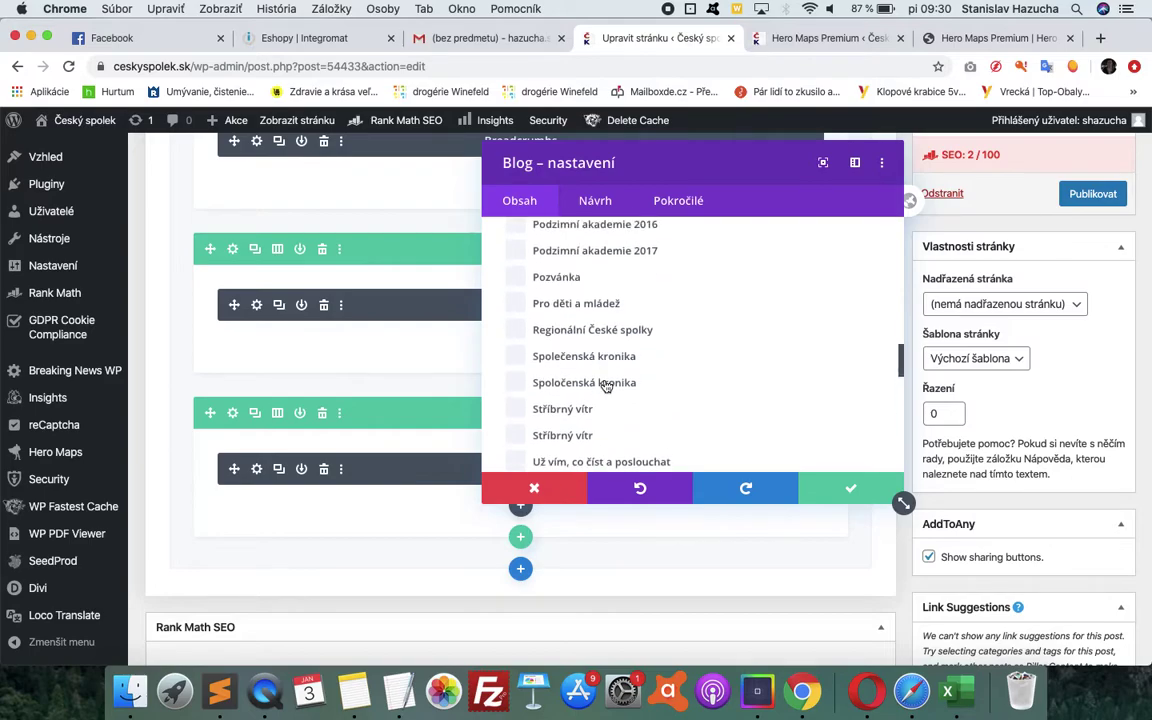
{"action": "scroll", "coordinate": [604, 384], "scroll_direction": "up", "scroll_amount": 1}
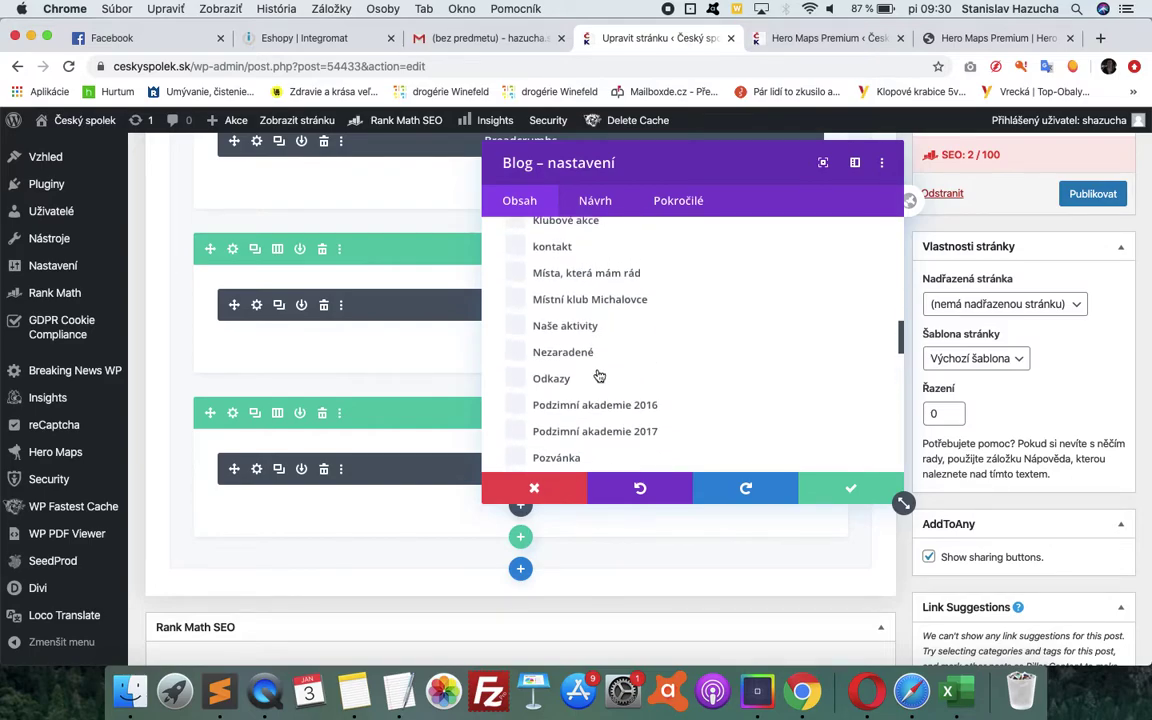
{"action": "left_click", "coordinate": [515, 273]}
{"action": "left_click", "coordinate": [849, 488]}
Publish the page "Místa, která mám rád" and open it in the front-end Visual Builder
{"action": "scroll", "coordinate": [843, 381], "scroll_direction": "up", "scroll_amount": 3}
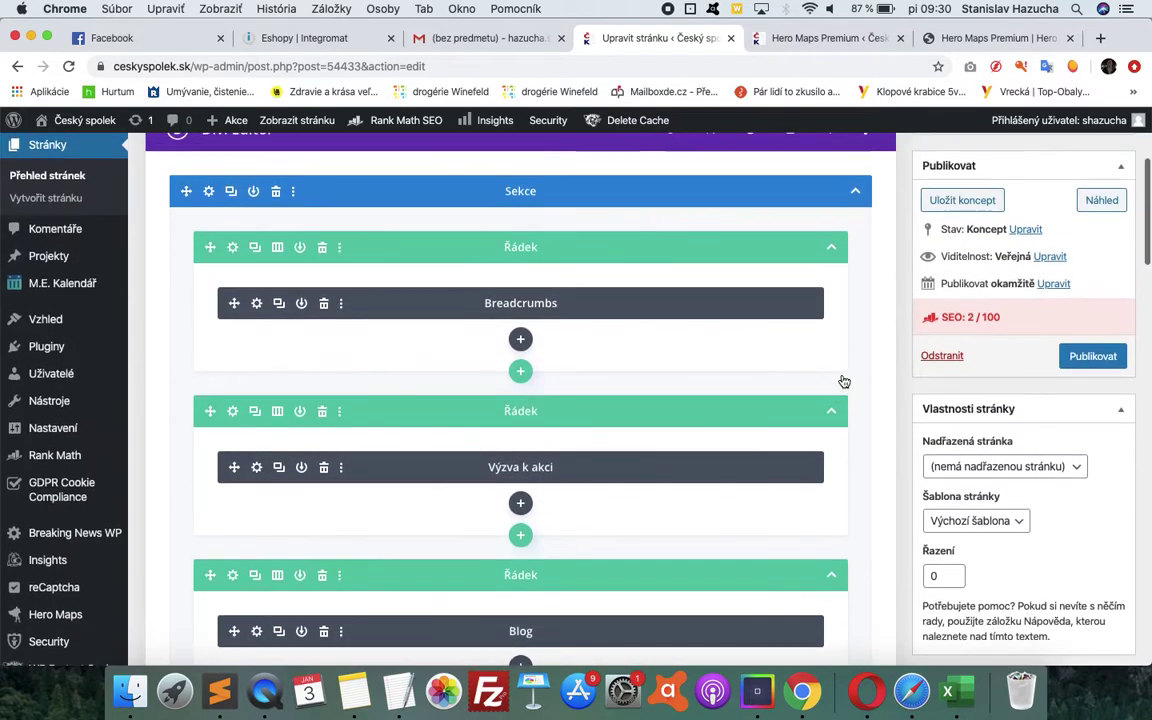
{"action": "left_click", "coordinate": [1098, 358]}
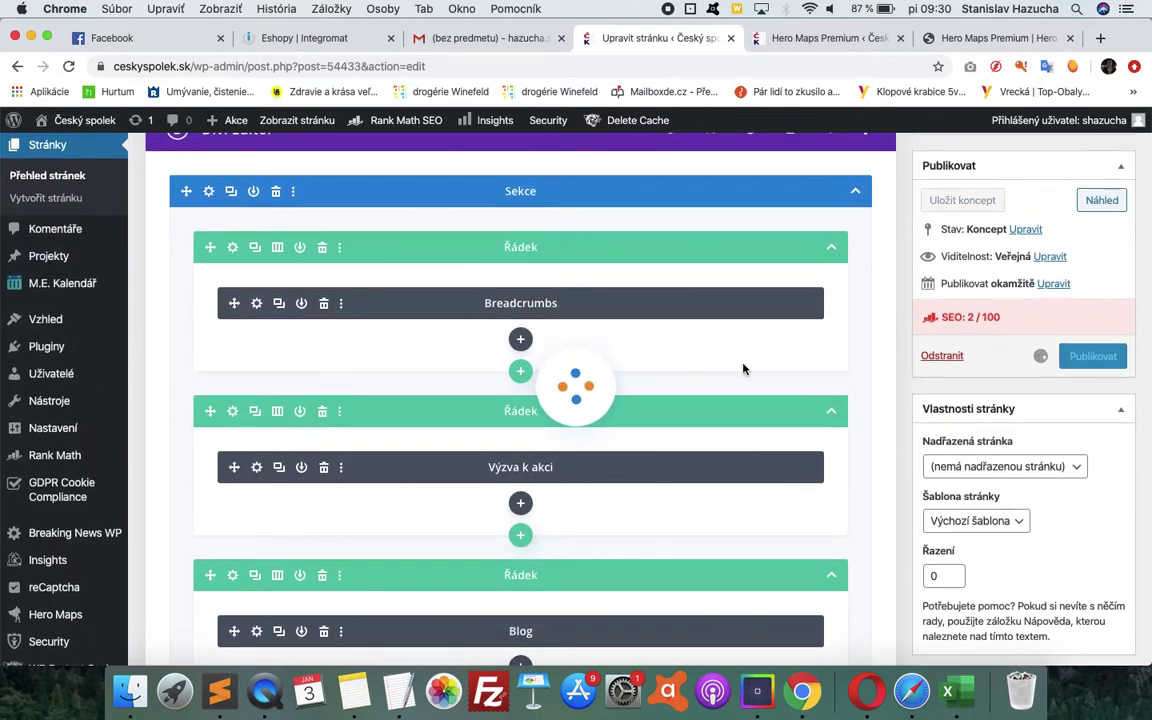
{"action": "scroll", "coordinate": [743, 368], "scroll_direction": "up", "scroll_amount": 3}
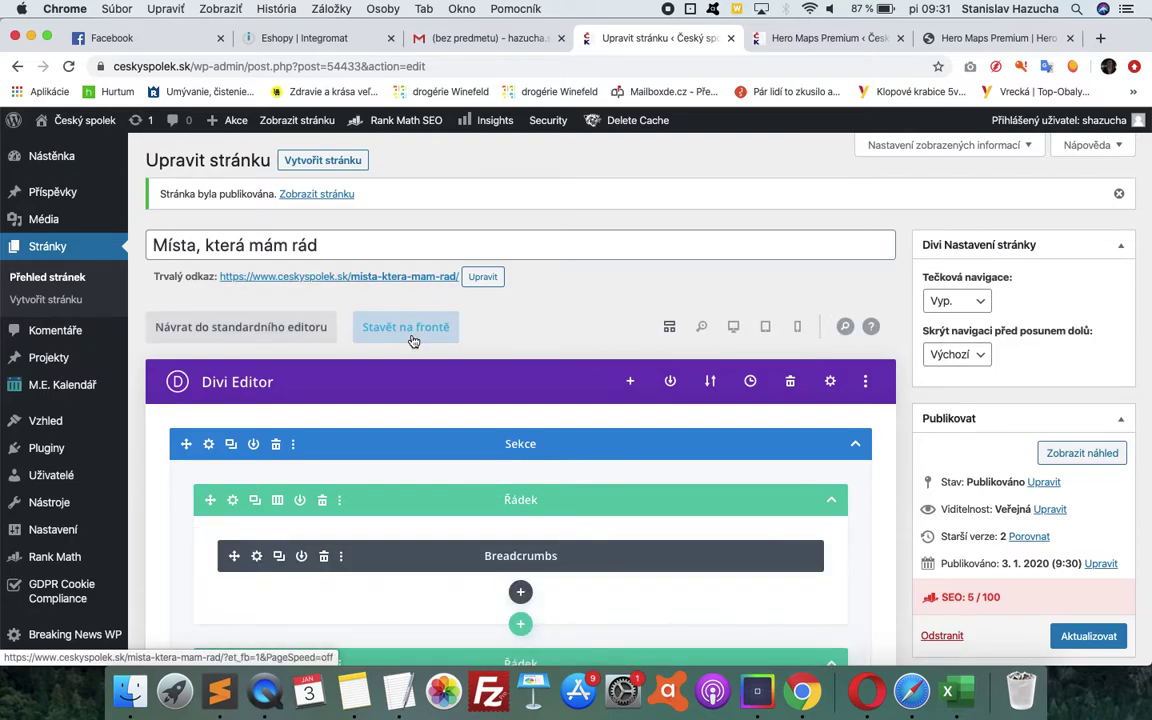
{"action": "left_click", "coordinate": [428, 332]}
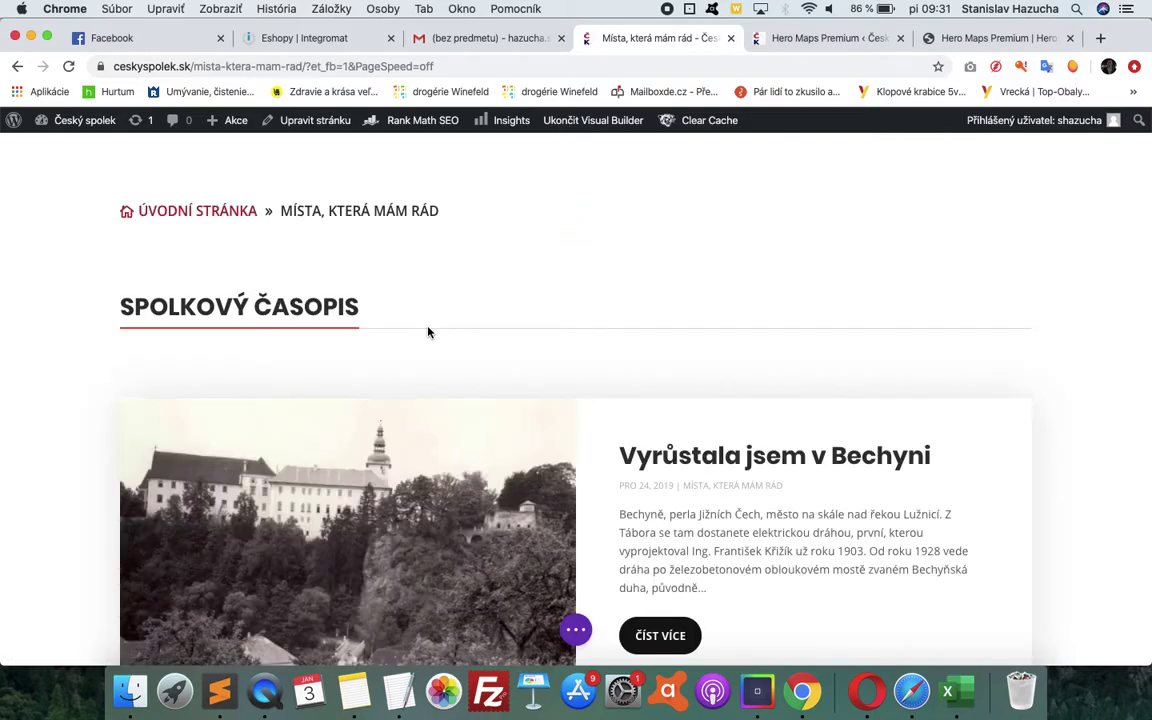
Set the title of the "SPOLKOVÝ ČASOPIS" call-to-action module to "Místa, která mám rád" and save its settings
{"action": "mouse_move", "coordinate": [417, 298]}
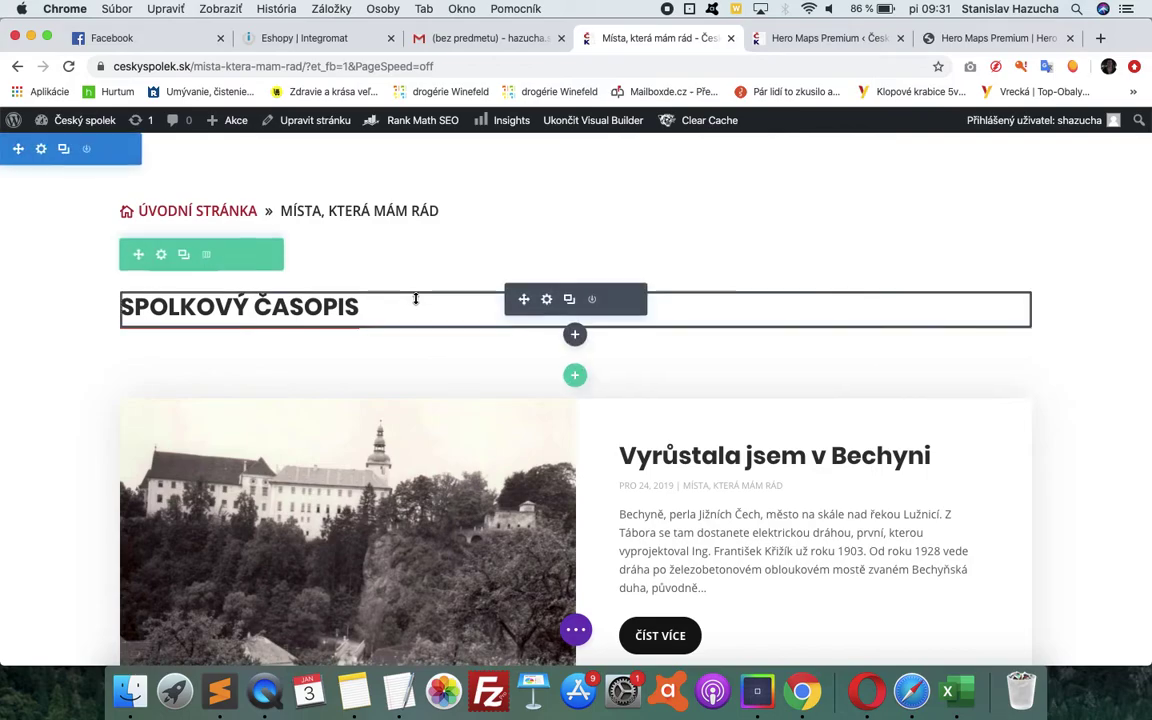
{"action": "left_click", "coordinate": [548, 301]}
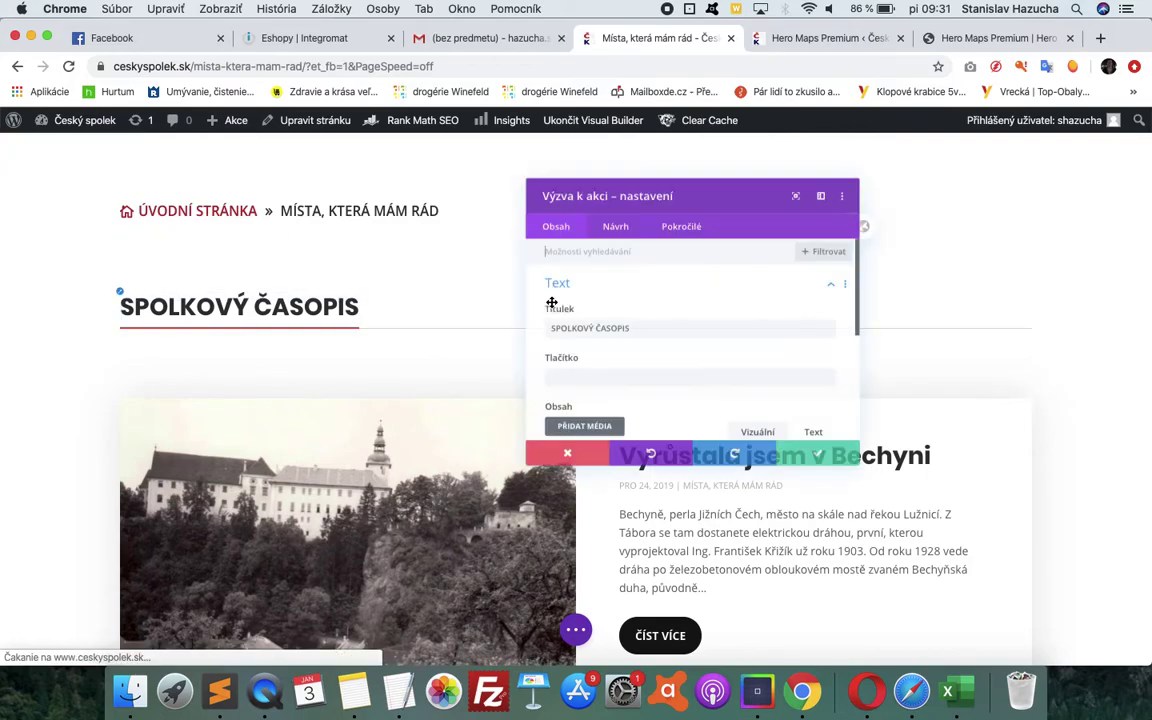
{"action": "triple_click", "coordinate": [582, 330]}
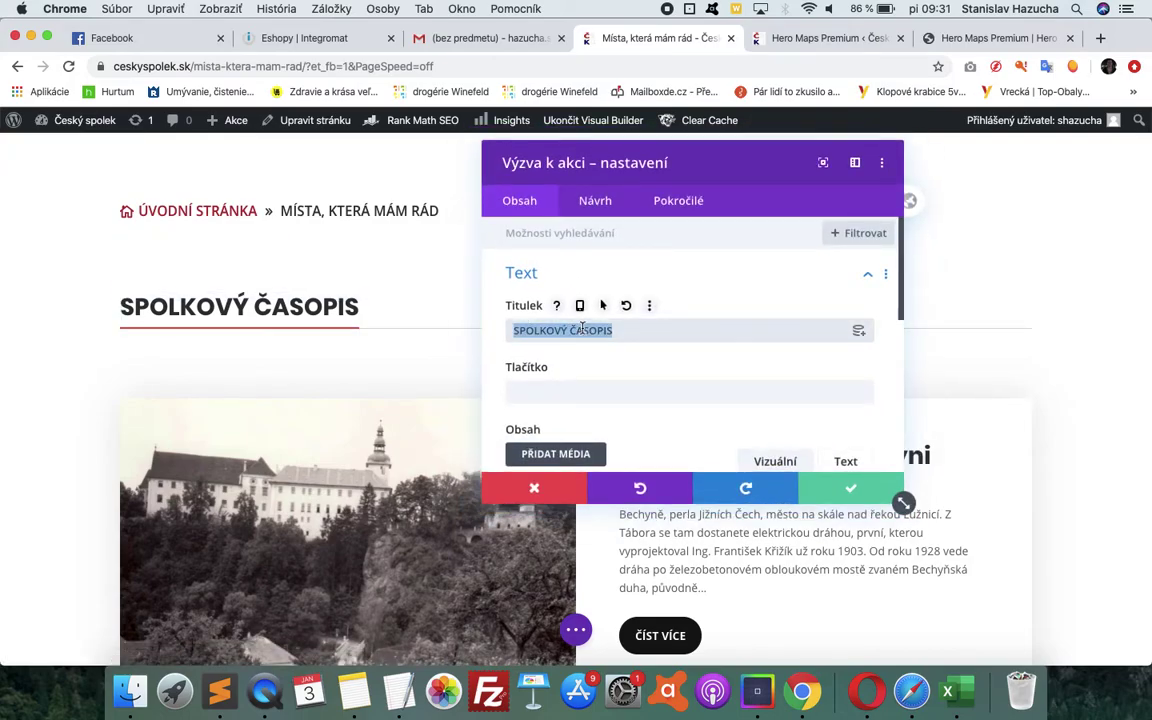
{"action": "type", "text": "M"}
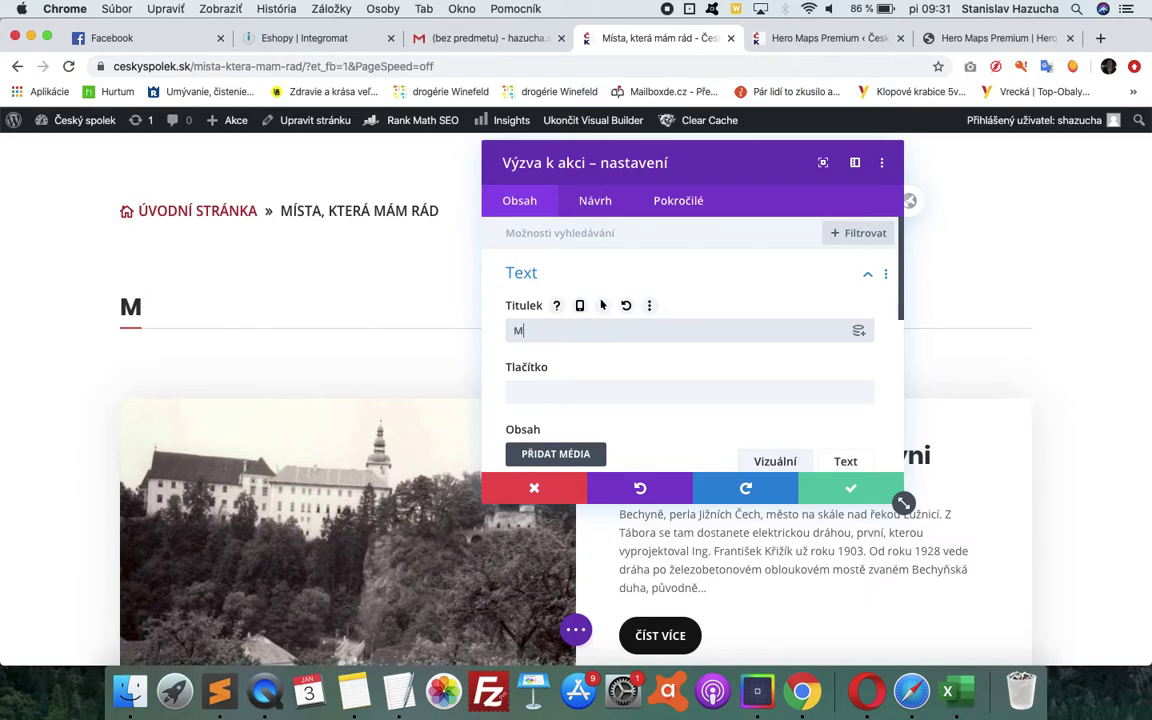
{"action": "key", "text": "super+a"}
{"action": "type", "text": "Místa, která mám rád"}
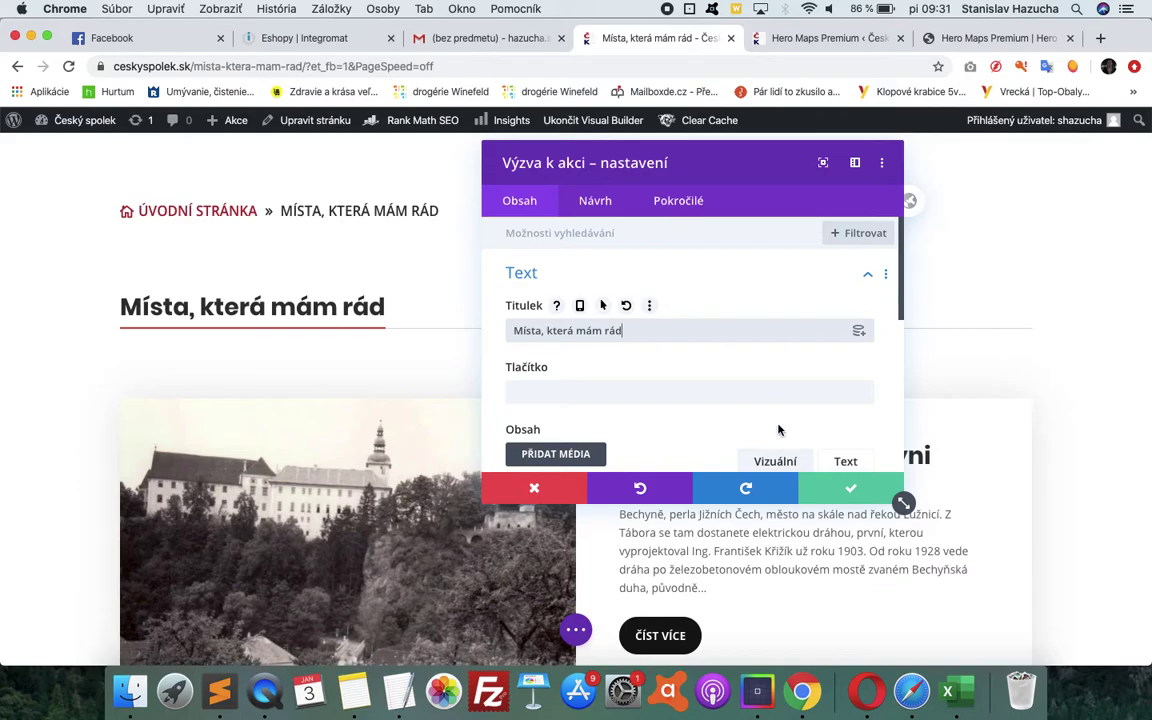
{"action": "left_click", "coordinate": [848, 490]}
Save the page changes, exit the Visual Builder and look over the live page
{"action": "scroll", "coordinate": [964, 451], "scroll_direction": "down", "scroll_amount": 3}
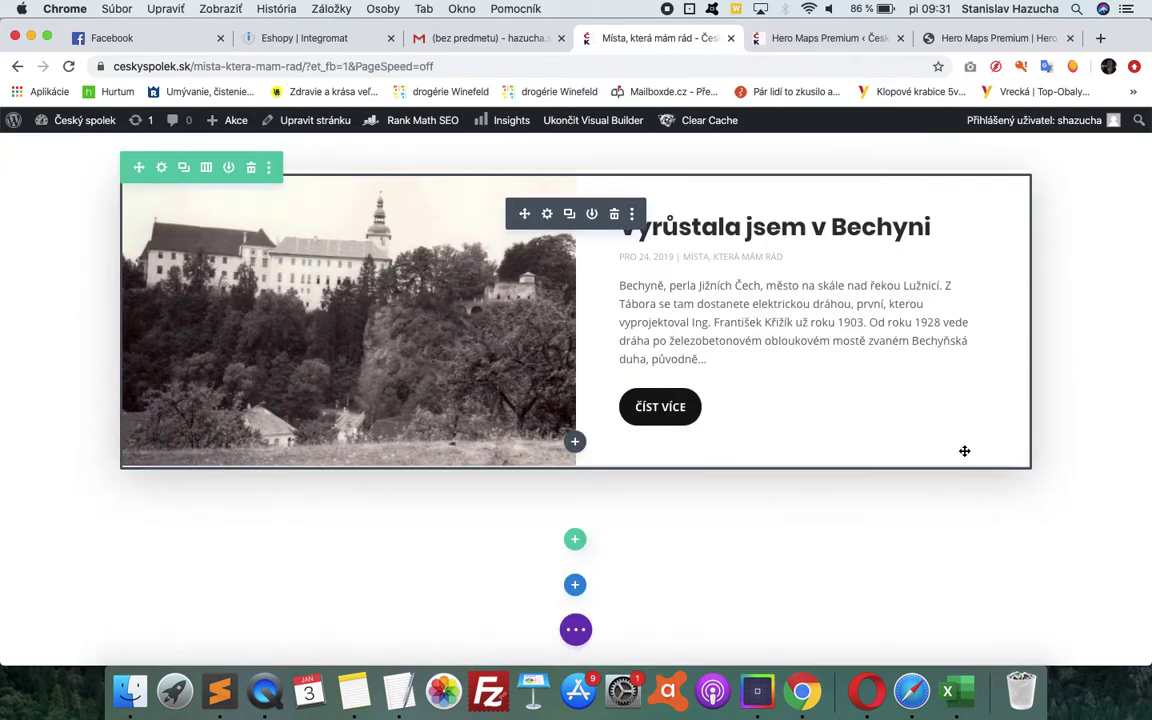
{"action": "scroll", "coordinate": [964, 451], "scroll_direction": "up", "scroll_amount": 3}
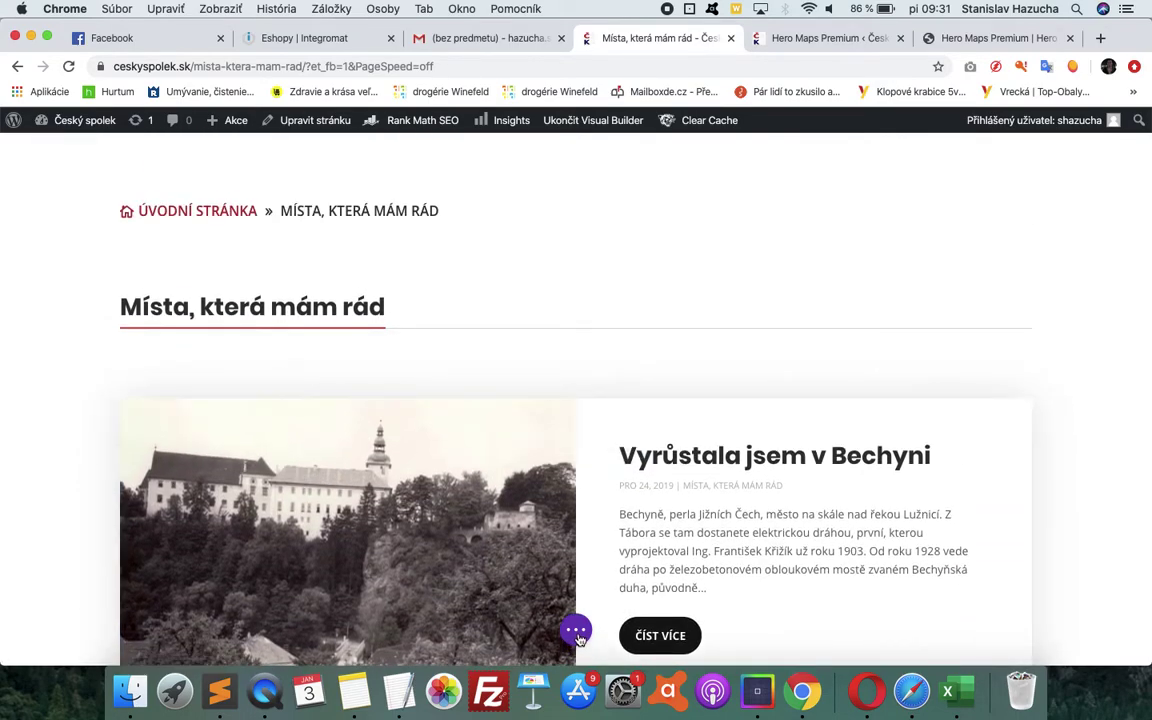
{"action": "left_click", "coordinate": [577, 632]}
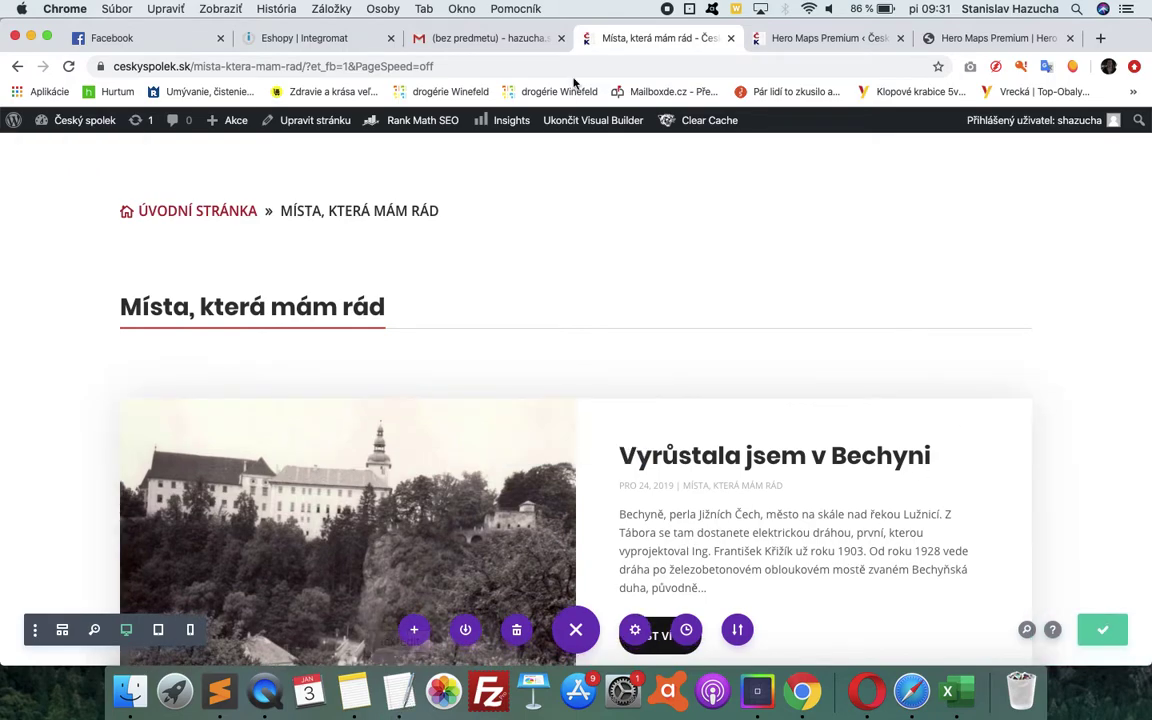
{"action": "left_click", "coordinate": [610, 121]}
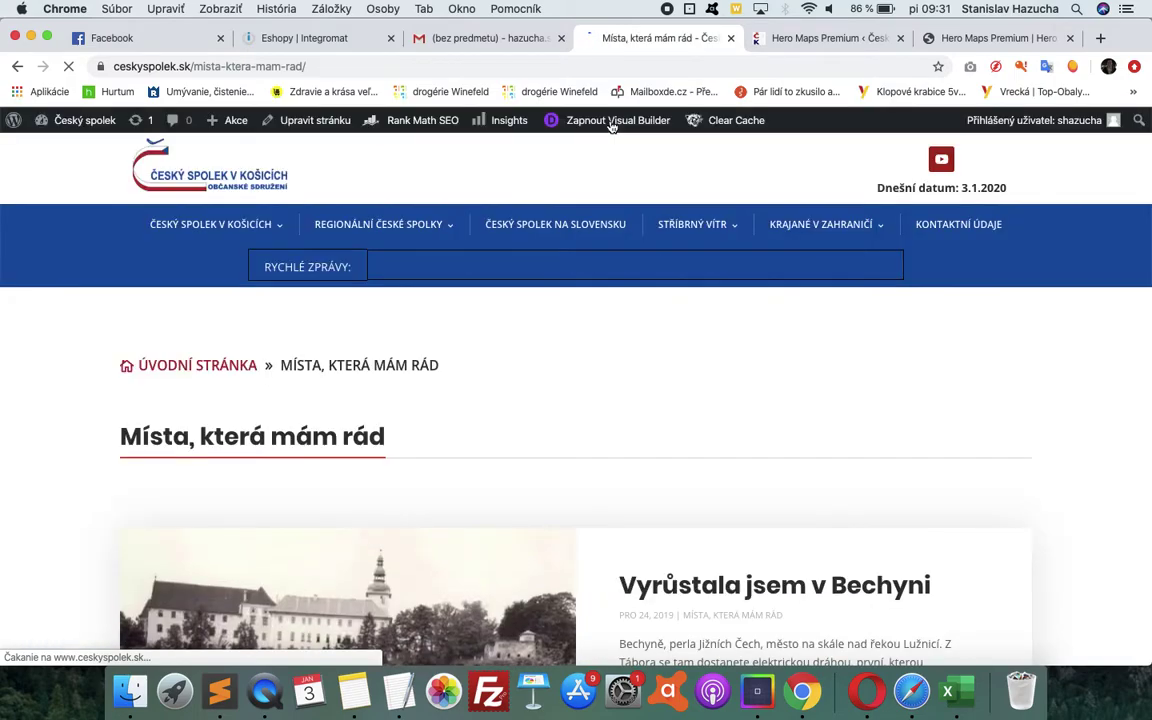
{"action": "scroll", "coordinate": [960, 401], "scroll_direction": "down", "scroll_amount": 10}
{"action": "scroll", "coordinate": [960, 401], "scroll_direction": "up", "scroll_amount": 10}
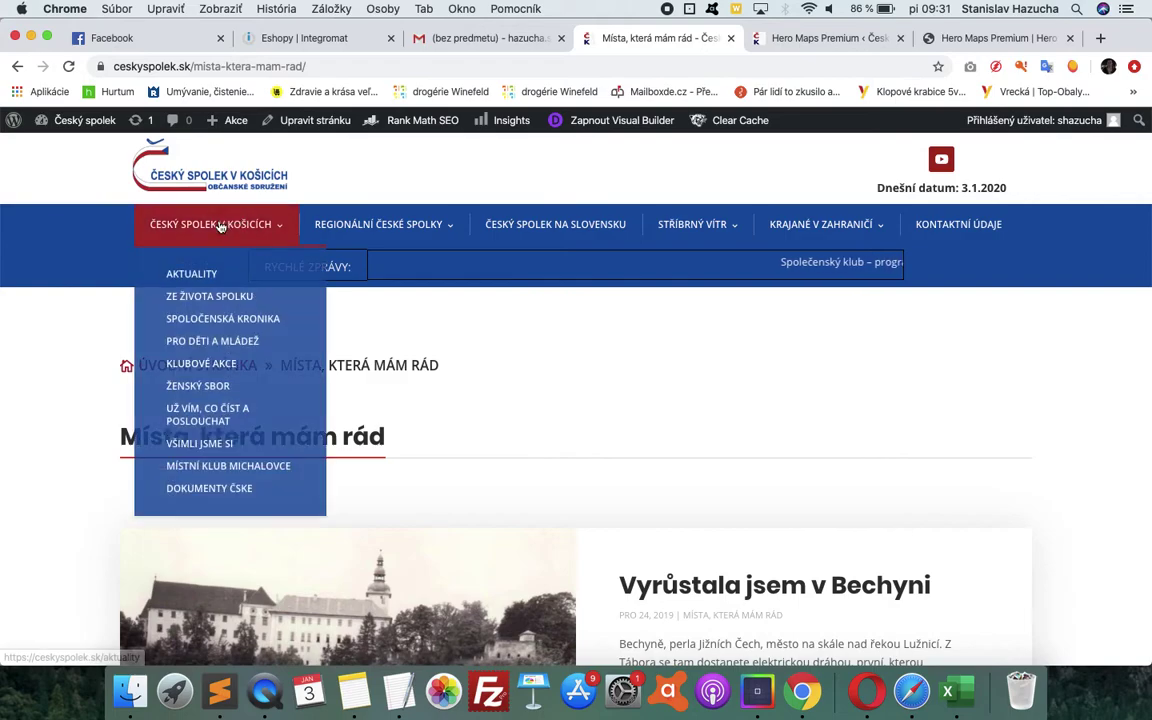
Replace the TextEdit note with "Posledná úloha ktorú treba urobiť je vložiť túto novú pod stránku alebo nazvyme to rubriku do MENU"
{"action": "left_click", "coordinate": [398, 692]}
{"action": "double_click", "coordinate": [375, 176]}
{"action": "key", "text": "super+a"}
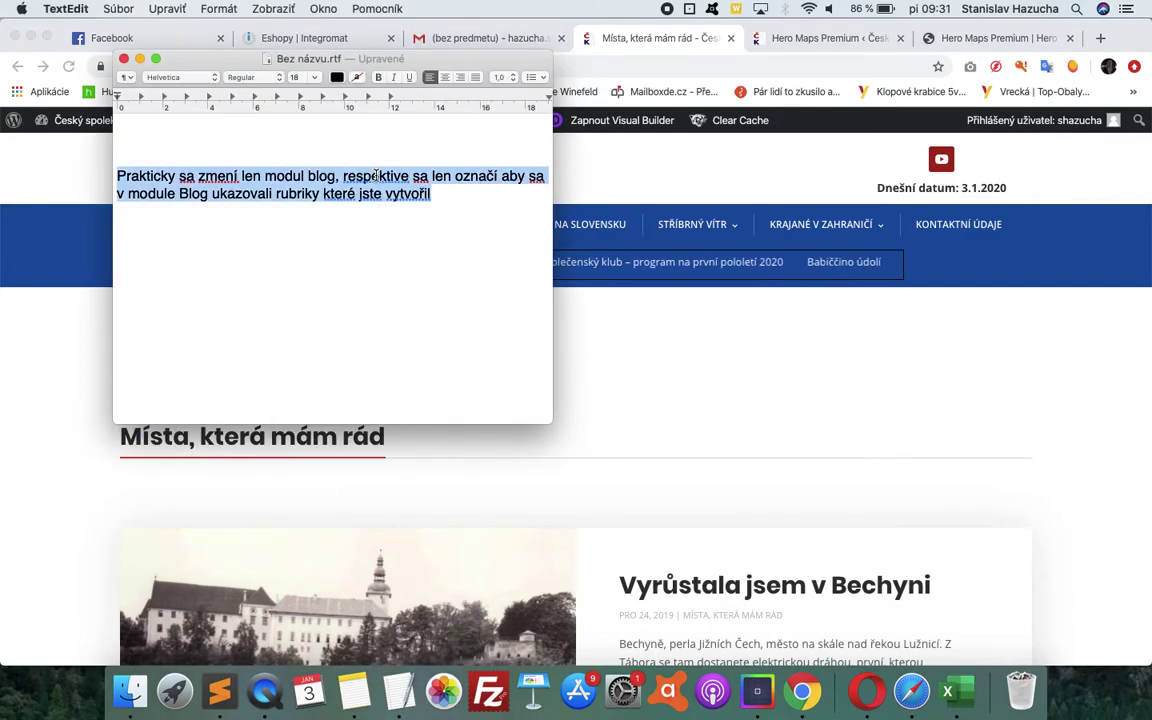
{"action": "type", "text": "Posledn"}
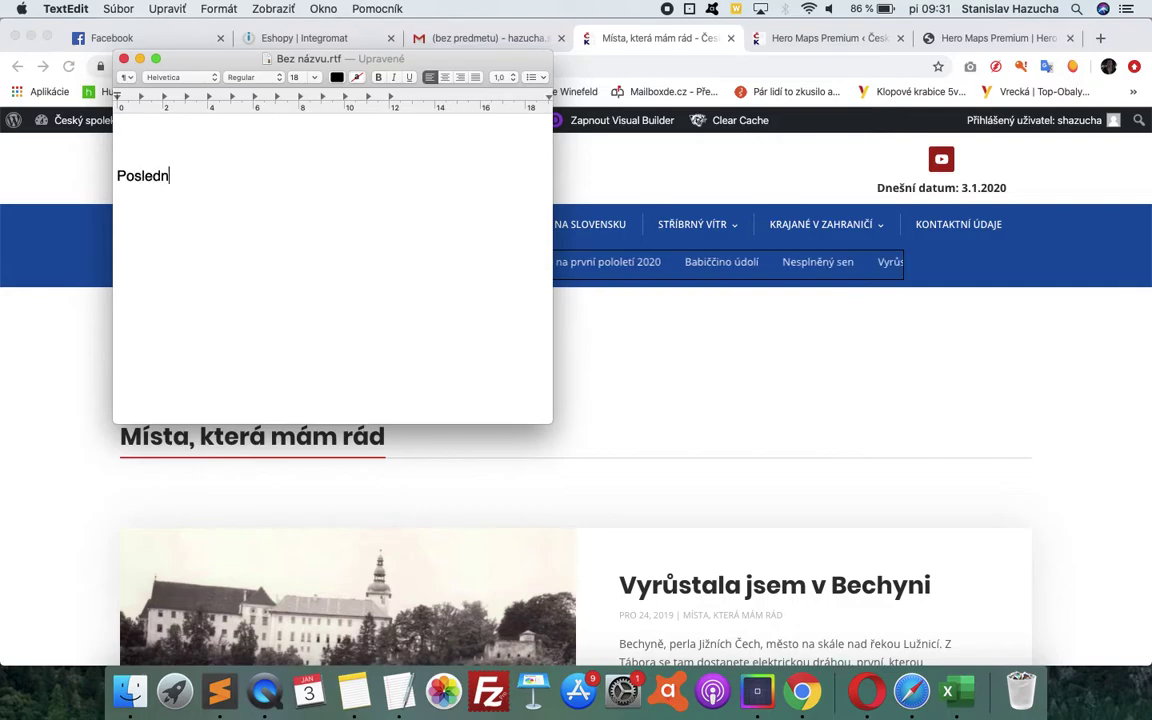
{"action": "type", "text": "á úloh"}
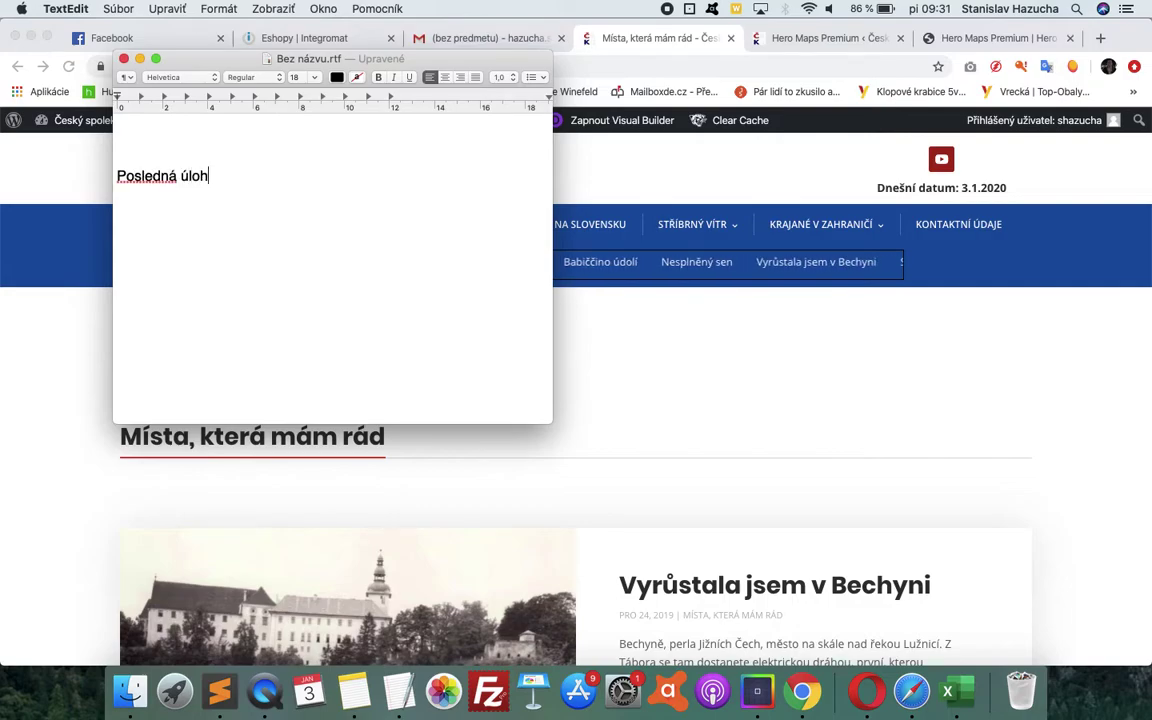
{"action": "type", "text": "a ktorú tre"}
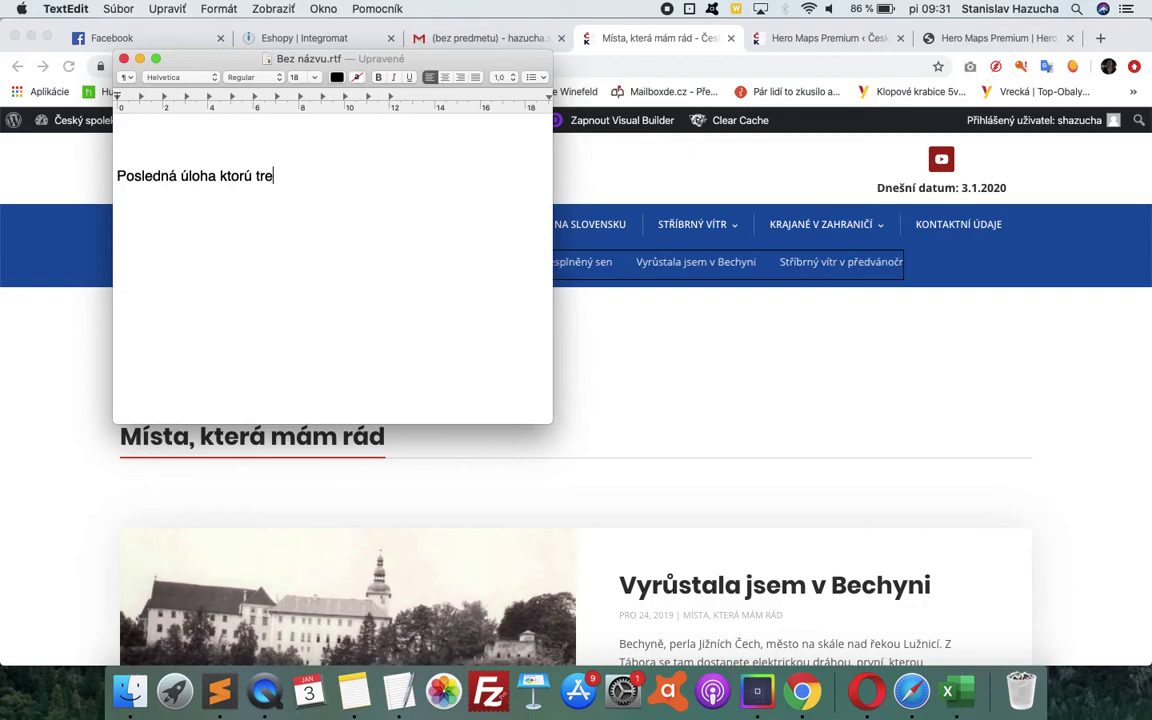
{"action": "type", "text": "ba urobiť je vložiť túto novú pod stránku alebo nazvyme to rubriku do MENU"}
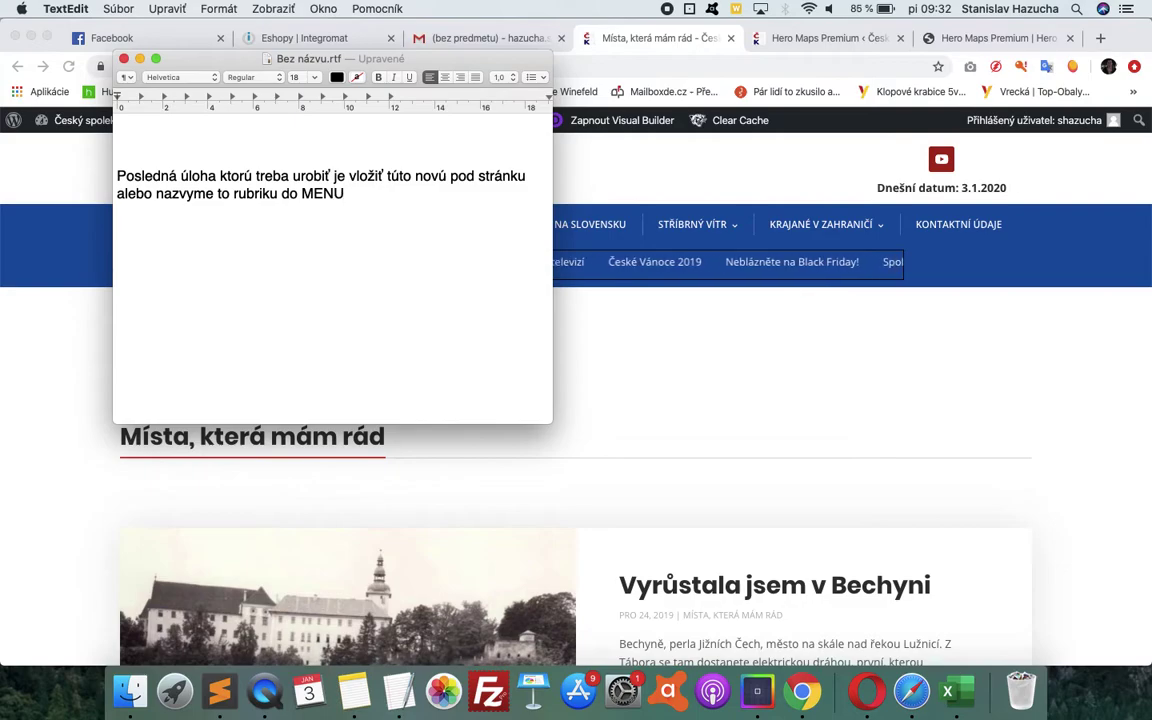
Back in the browser, go to the WordPress administration and open the site's menu editor
{"action": "left_click", "coordinate": [565, 165]}
{"action": "mouse_move", "coordinate": [712, 232]}
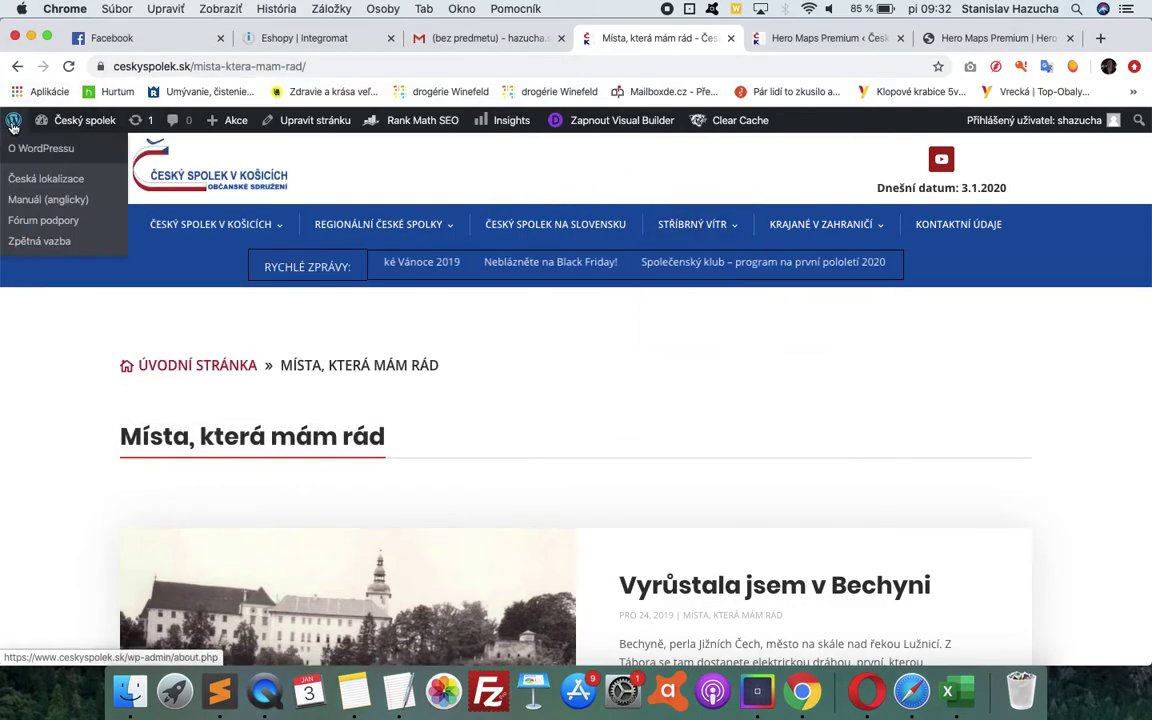
{"action": "left_click", "coordinate": [13, 125]}
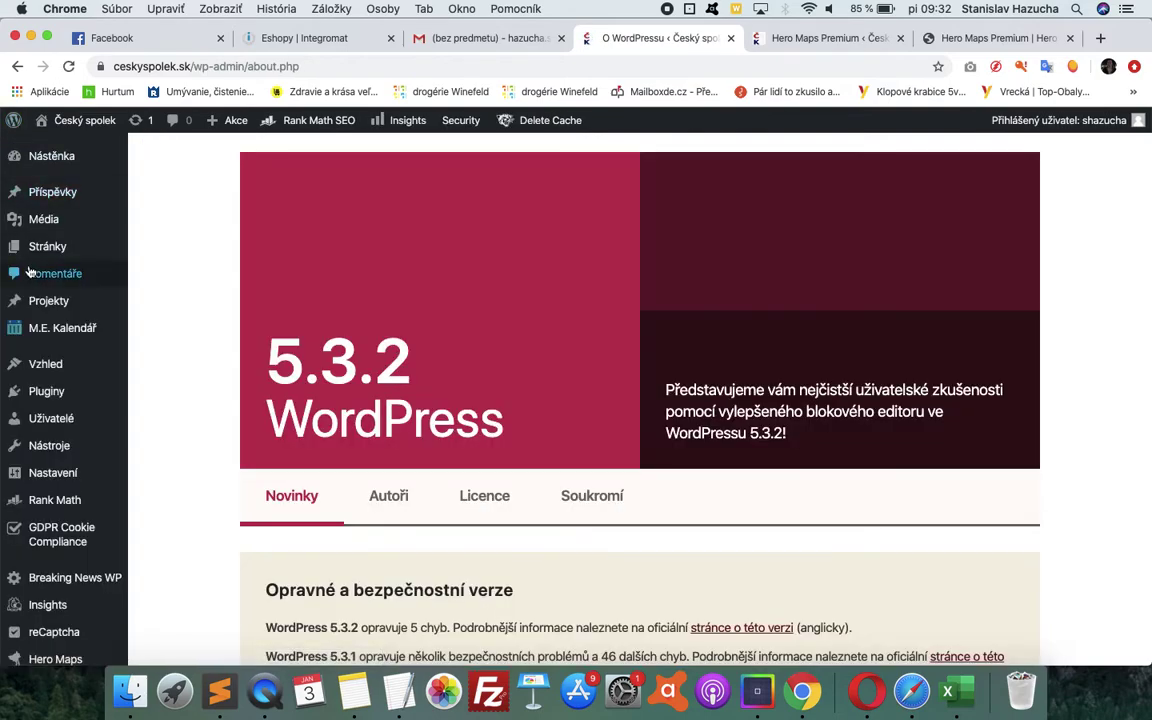
{"action": "mouse_move", "coordinate": [56, 368]}
{"action": "left_click", "coordinate": [155, 437]}
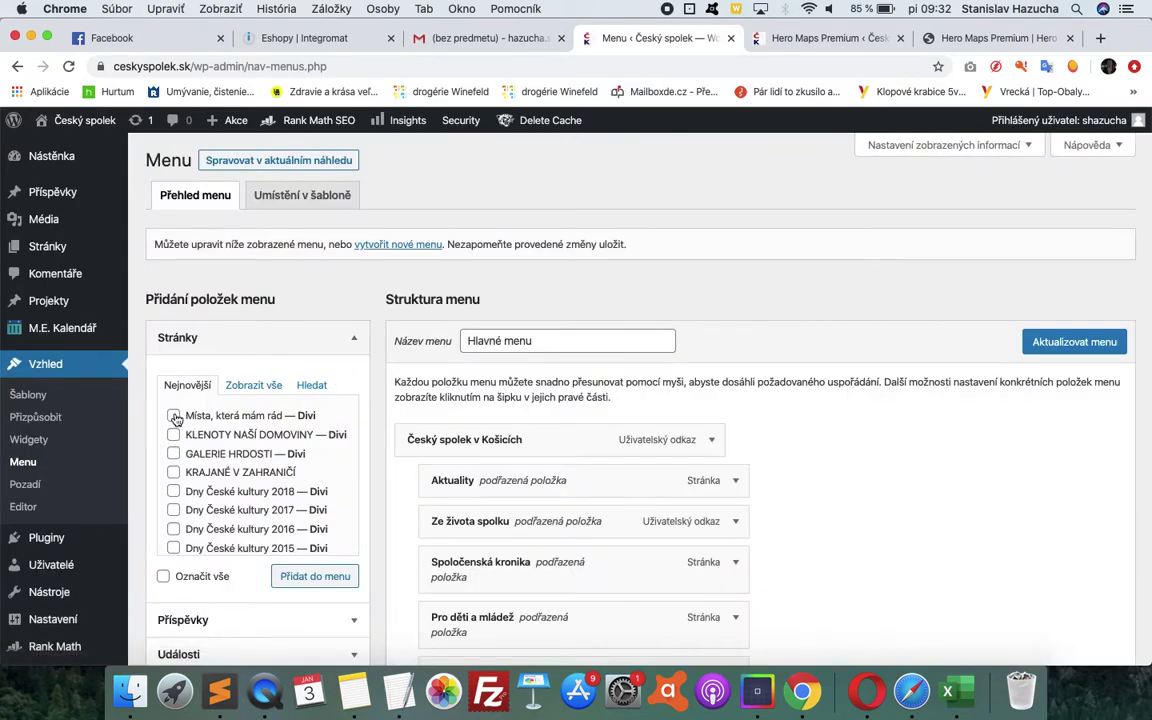
Add the page "Místa, která mám rád" to Hlavné menu as a Stříbrný vítr subitem below GALERIE HRDOSTI, and save the menu
{"action": "left_click", "coordinate": [316, 577]}
{"action": "scroll", "coordinate": [940, 598], "scroll_direction": "down", "scroll_amount": 10}
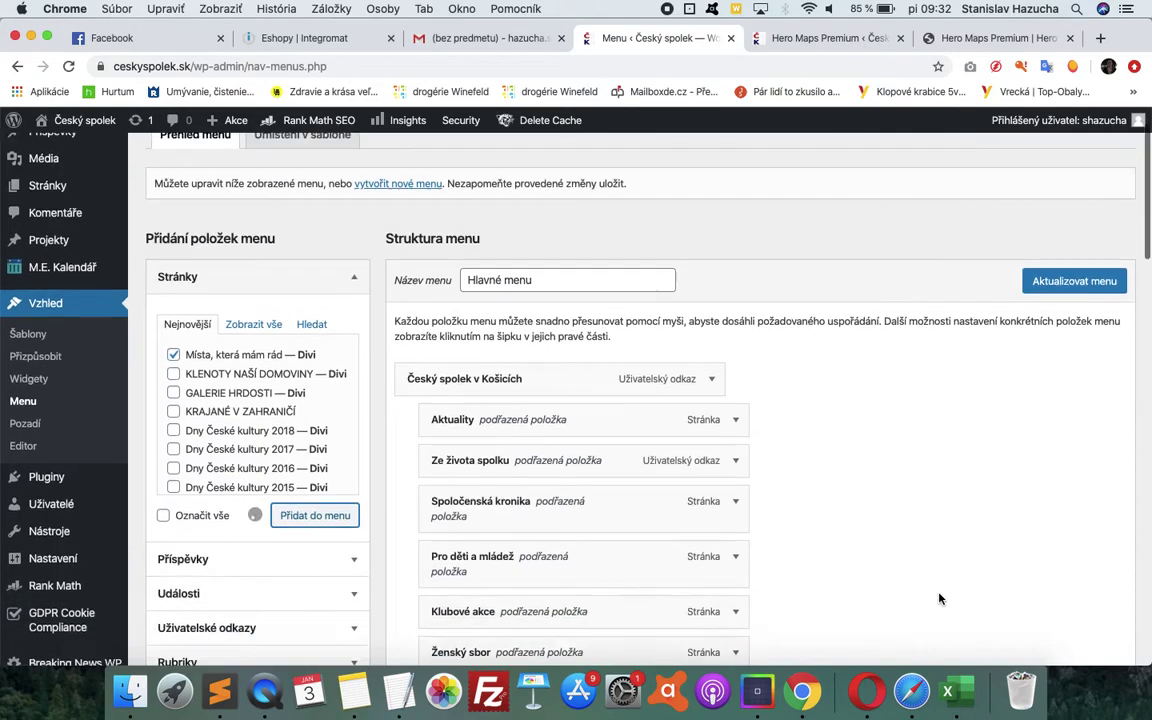
{"action": "scroll", "coordinate": [940, 598], "scroll_direction": "down", "scroll_amount": 10}
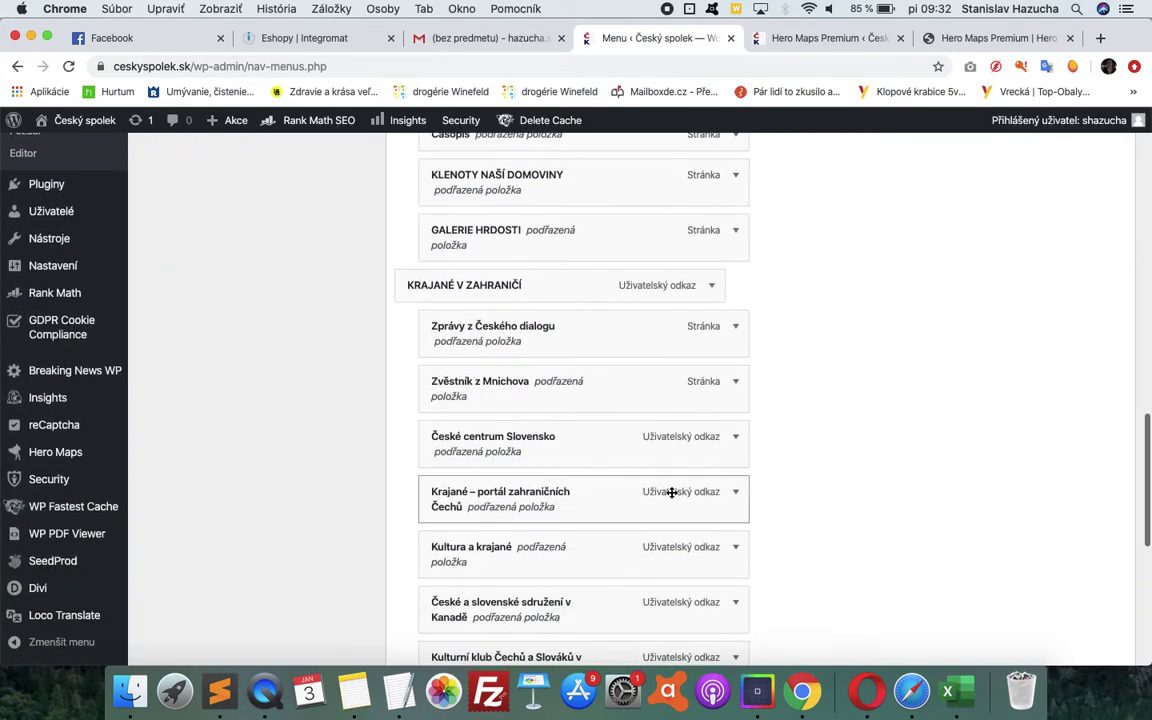
{"action": "left_click_drag", "start_coordinate": [548, 530], "coordinate": [574, 420]}
{"action": "scroll", "coordinate": [625, 458], "scroll_direction": "up", "scroll_amount": 5}
{"action": "scroll", "coordinate": [589, 365], "scroll_direction": "up", "scroll_amount": 5}
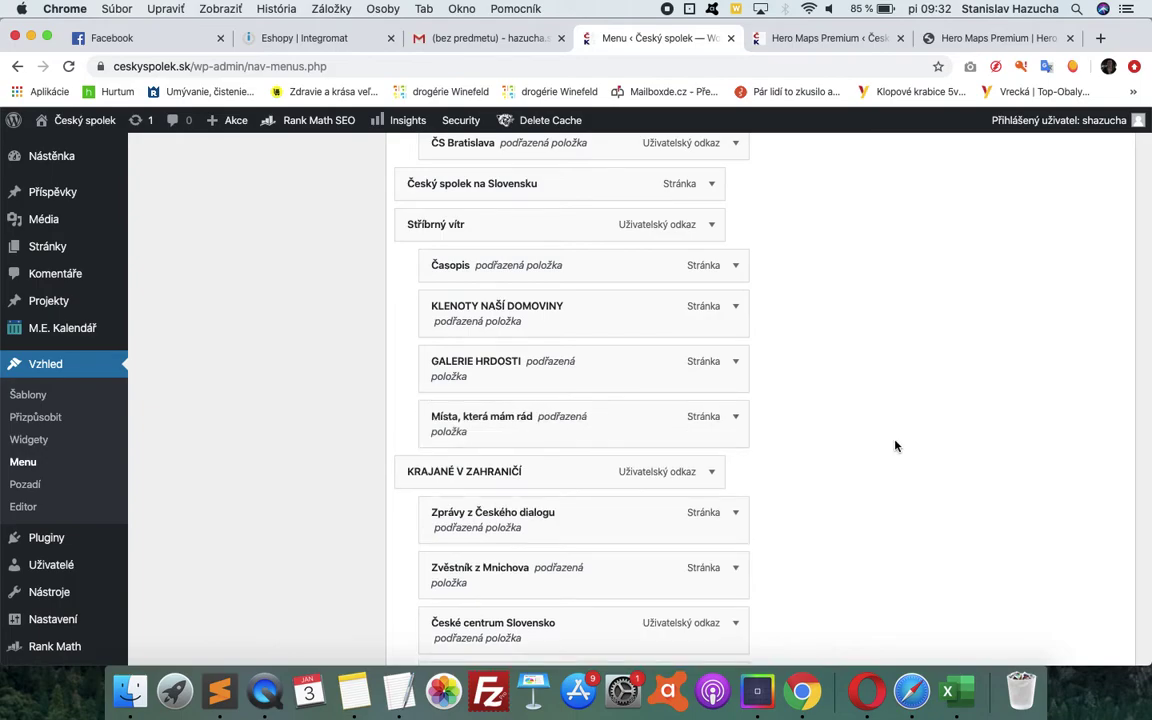
{"action": "scroll", "coordinate": [896, 446], "scroll_direction": "down", "scroll_amount": 15}
{"action": "left_click", "coordinate": [1063, 588]}
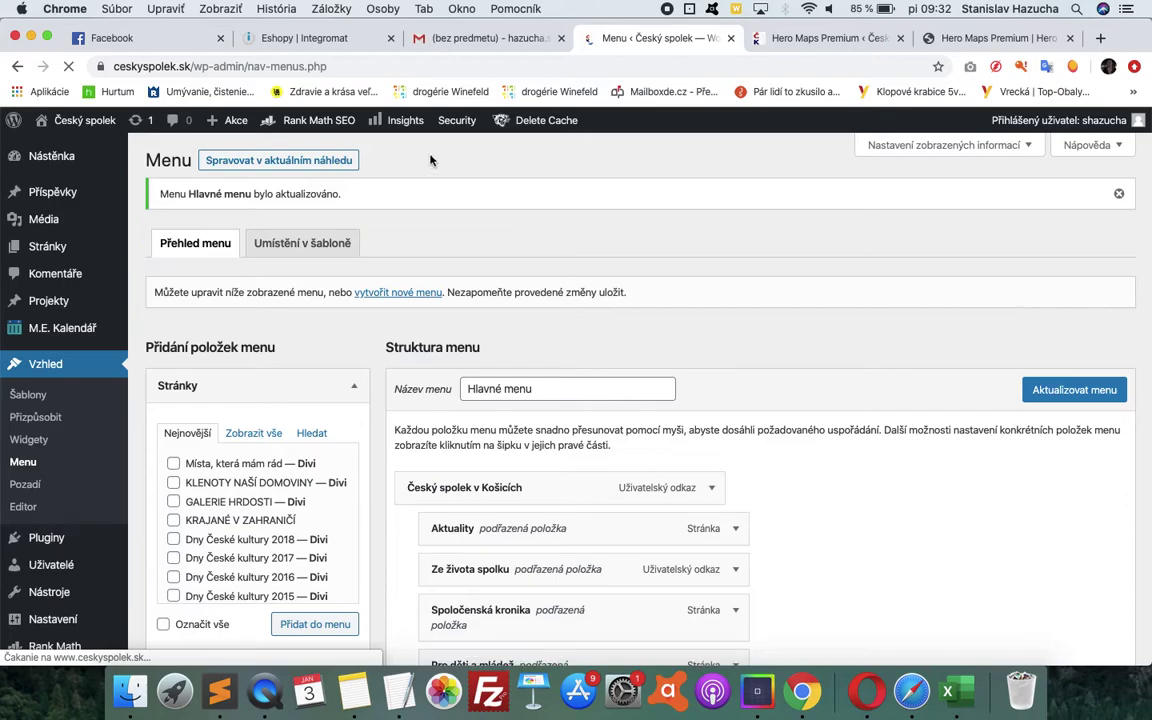
Visit the site's home page and check the new page by opening "Místa, která mám rád" under Stříbrný vítr
{"action": "left_click", "coordinate": [88, 123]}
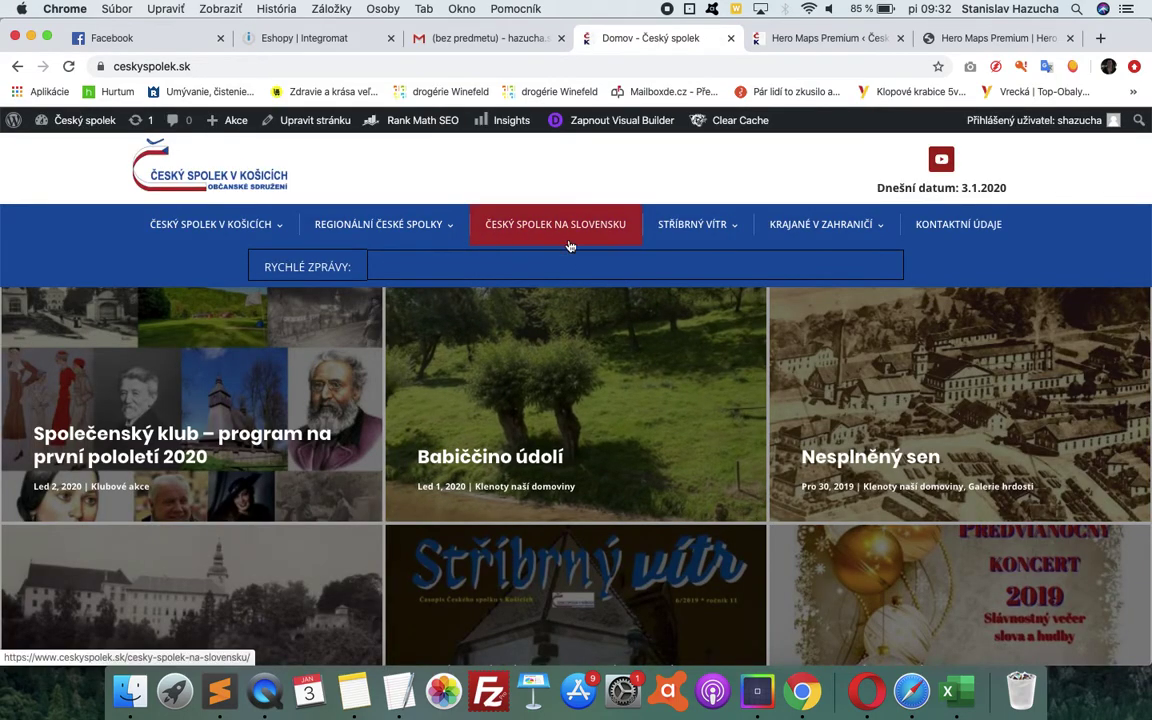
{"action": "mouse_move", "coordinate": [695, 228]}
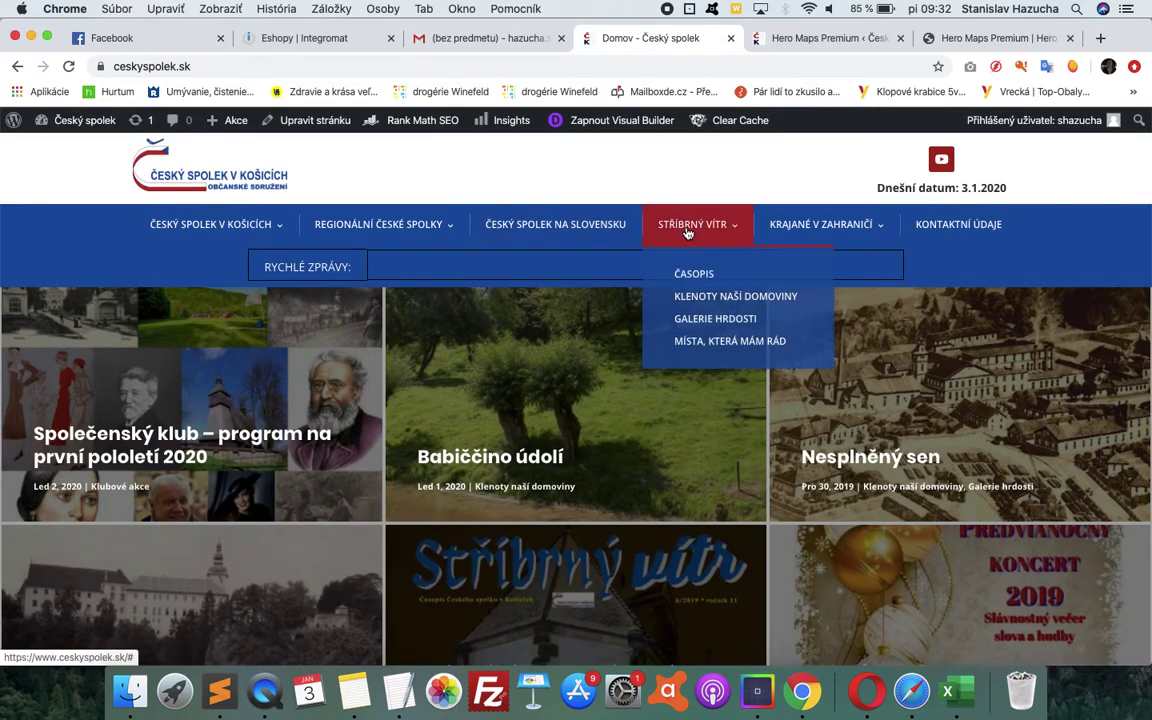
{"action": "left_click", "coordinate": [736, 343]}
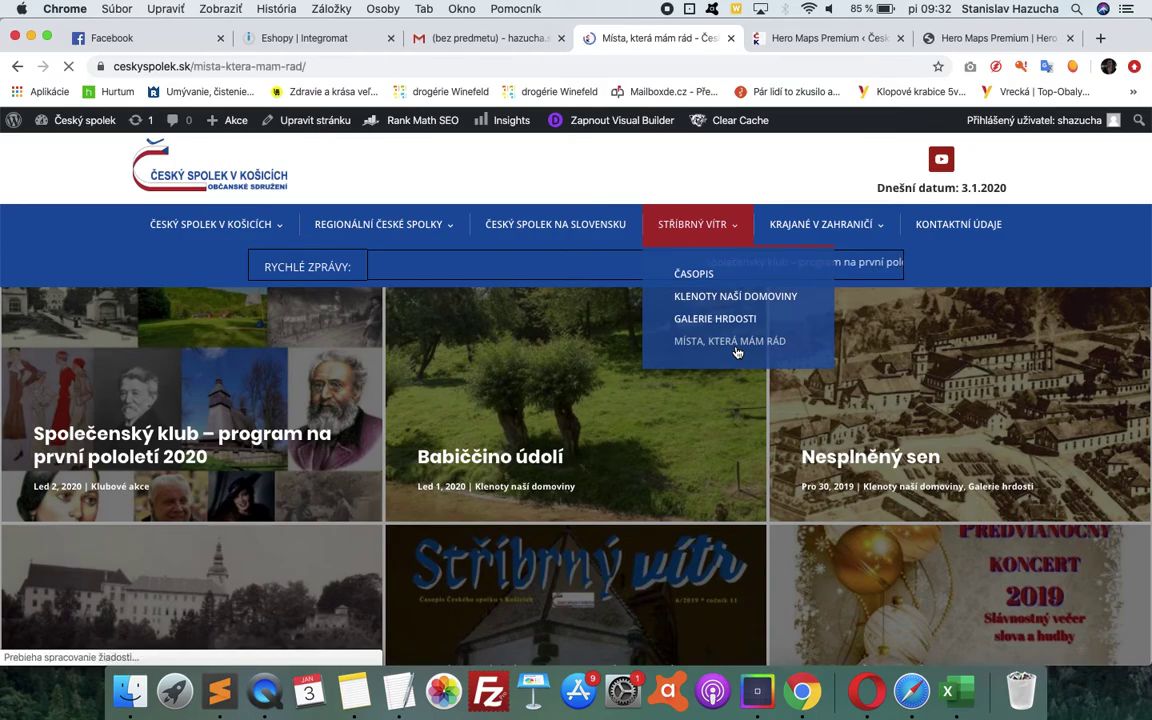
{"action": "scroll", "coordinate": [892, 391], "scroll_direction": "down", "scroll_amount": 10}
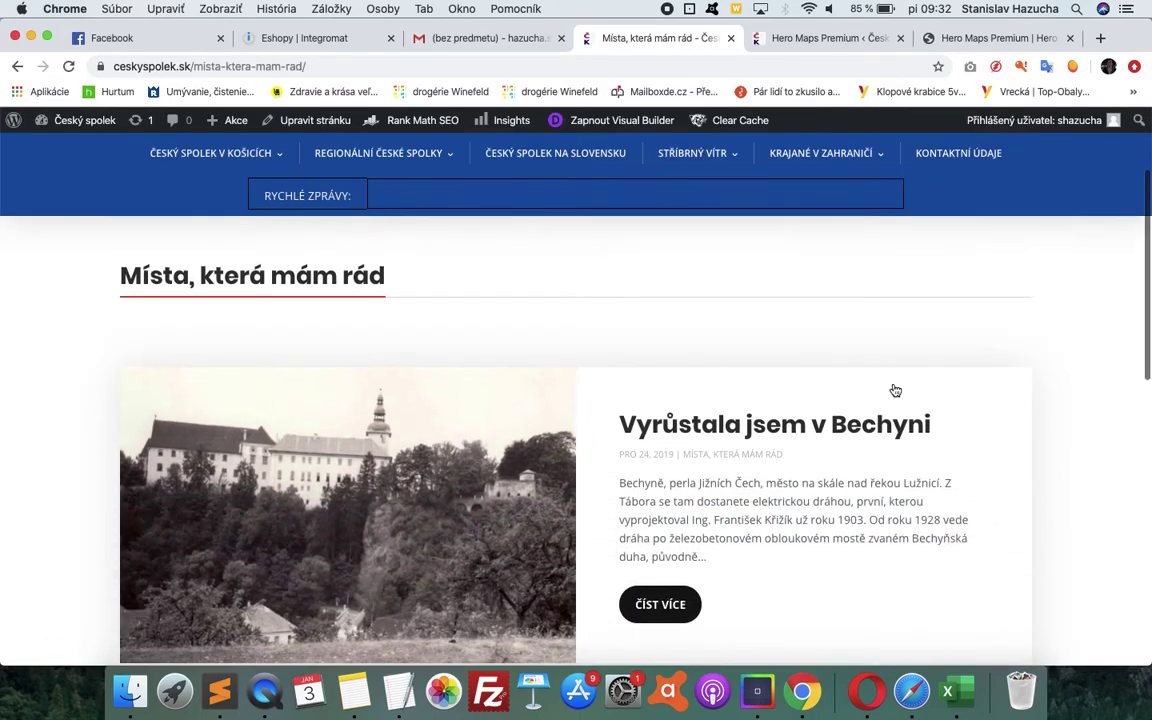
{"action": "scroll", "coordinate": [946, 345], "scroll_direction": "up", "scroll_amount": 10}
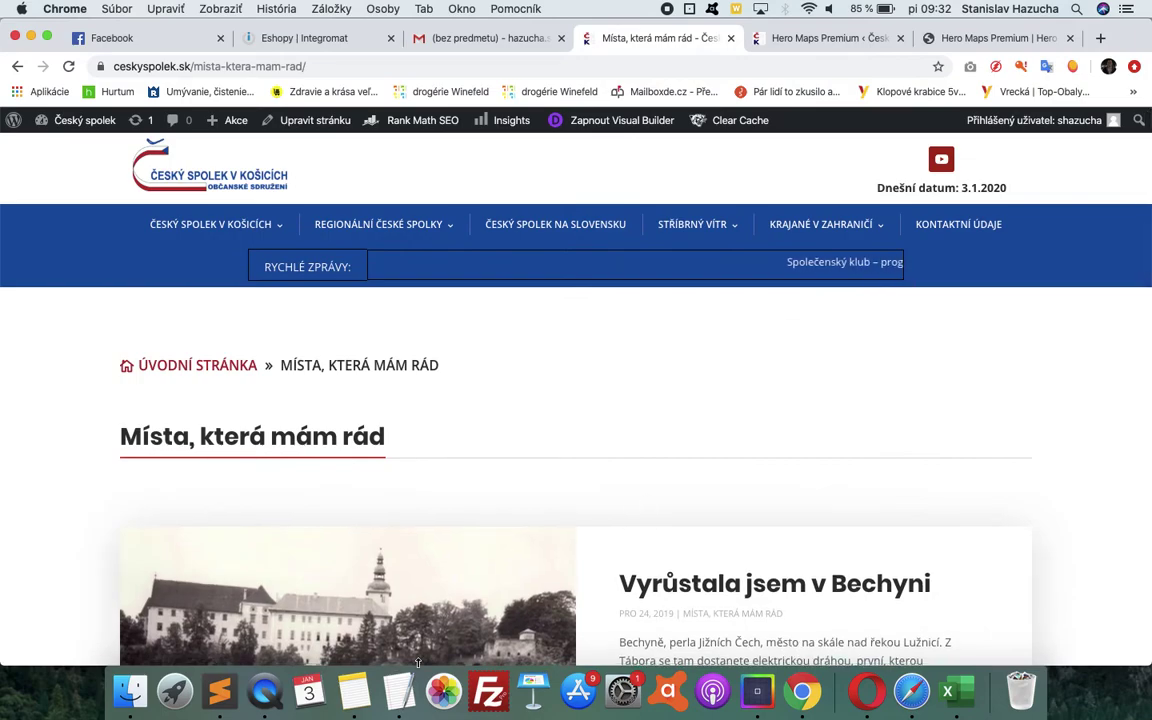